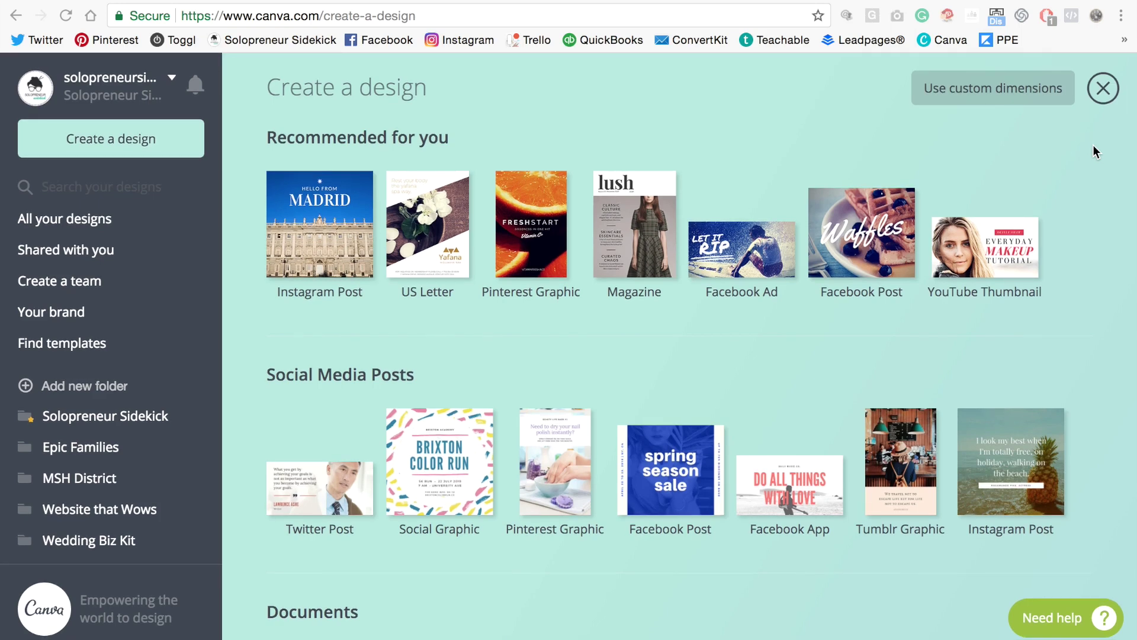
# Scroll through the design types to find Pinterest Graphic
pyautogui.scroll(-4, 1095, 152)
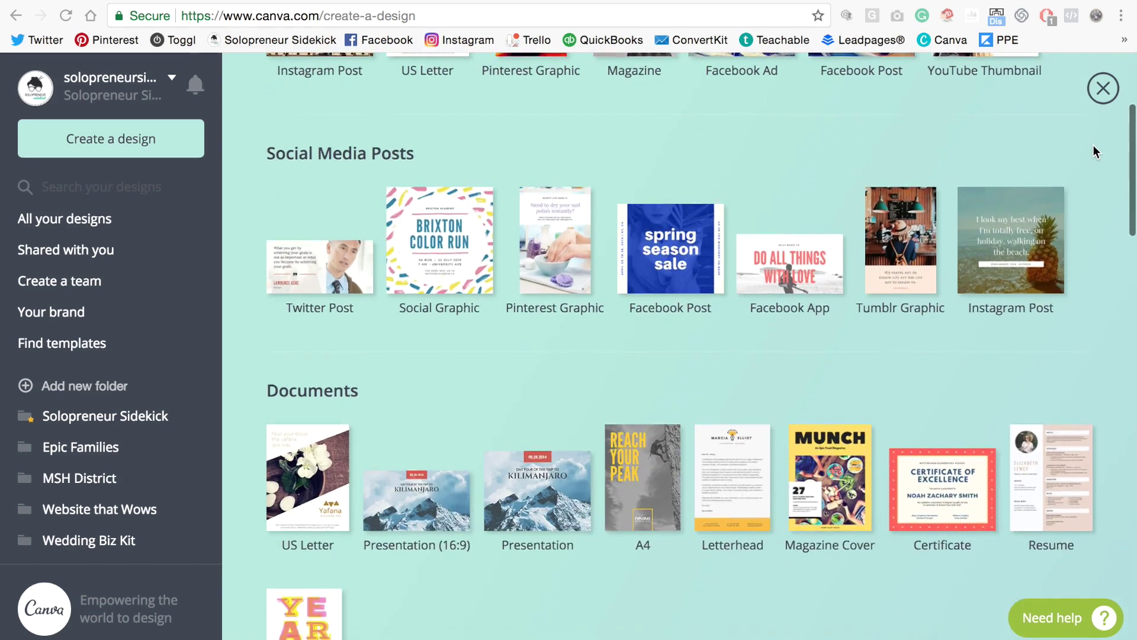
pyautogui.scroll(-5, 1094, 153)
pyautogui.scroll(5, 1095, 153)
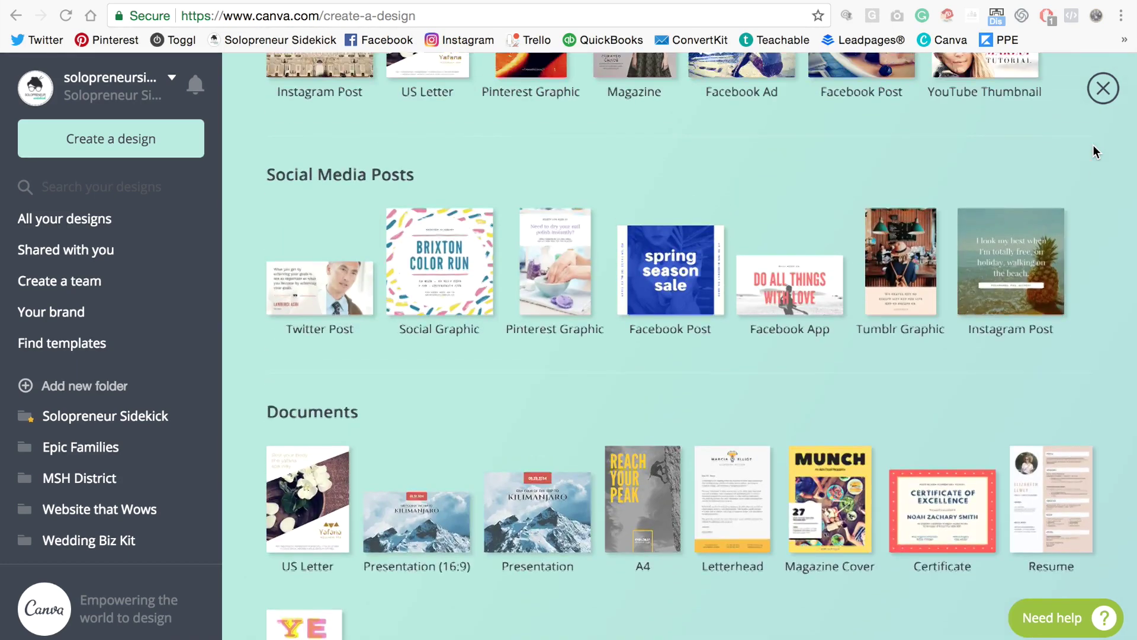
pyautogui.scroll(4, 1095, 153)
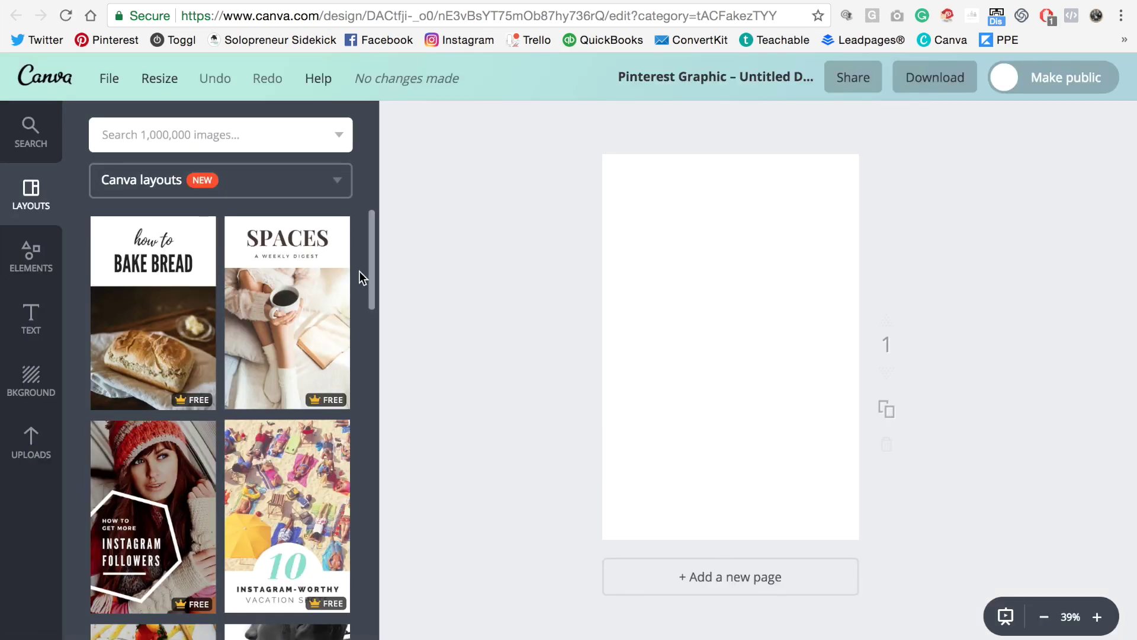
pyautogui.scroll(-2, 359, 274)
pyautogui.scroll(-5, 359, 274)
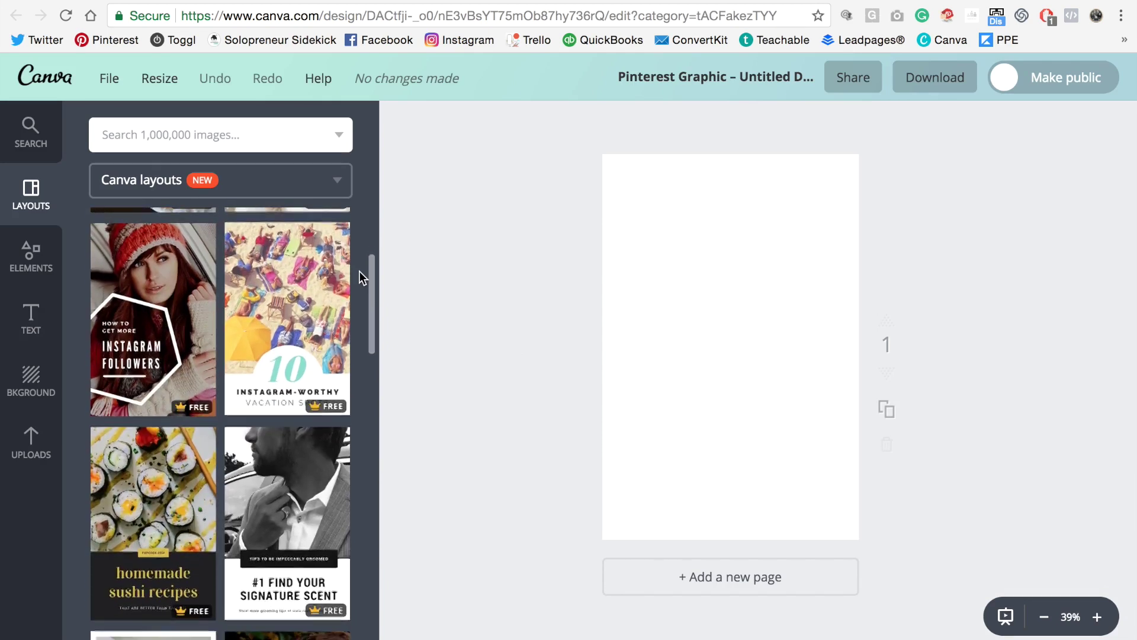
pyautogui.scroll(-2, 359, 273)
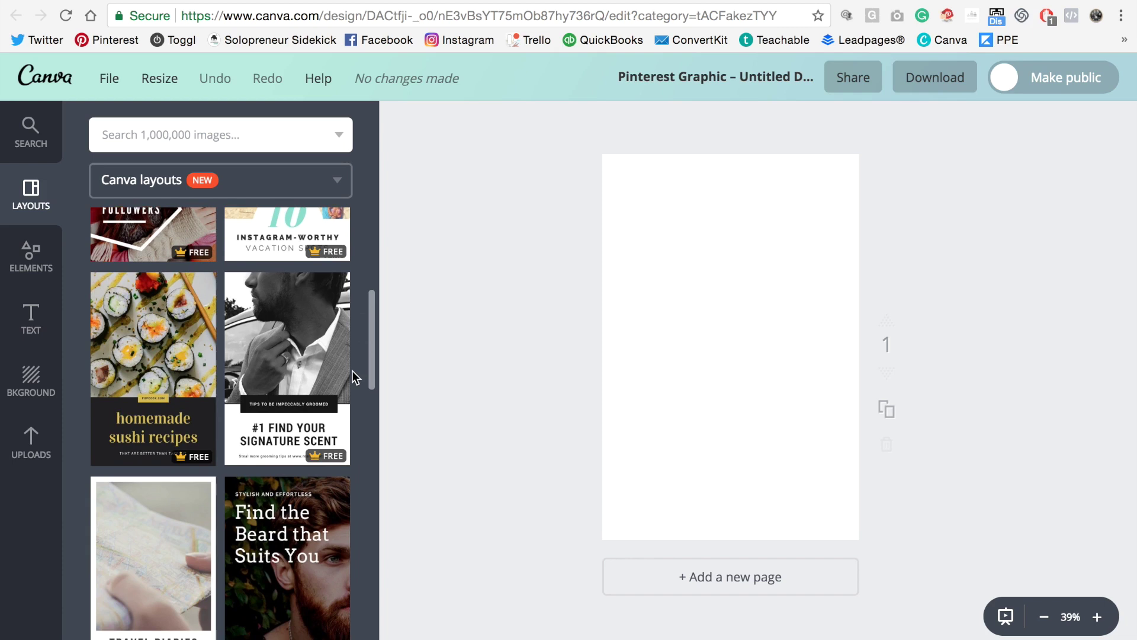
pyautogui.scroll(-1, 351, 372)
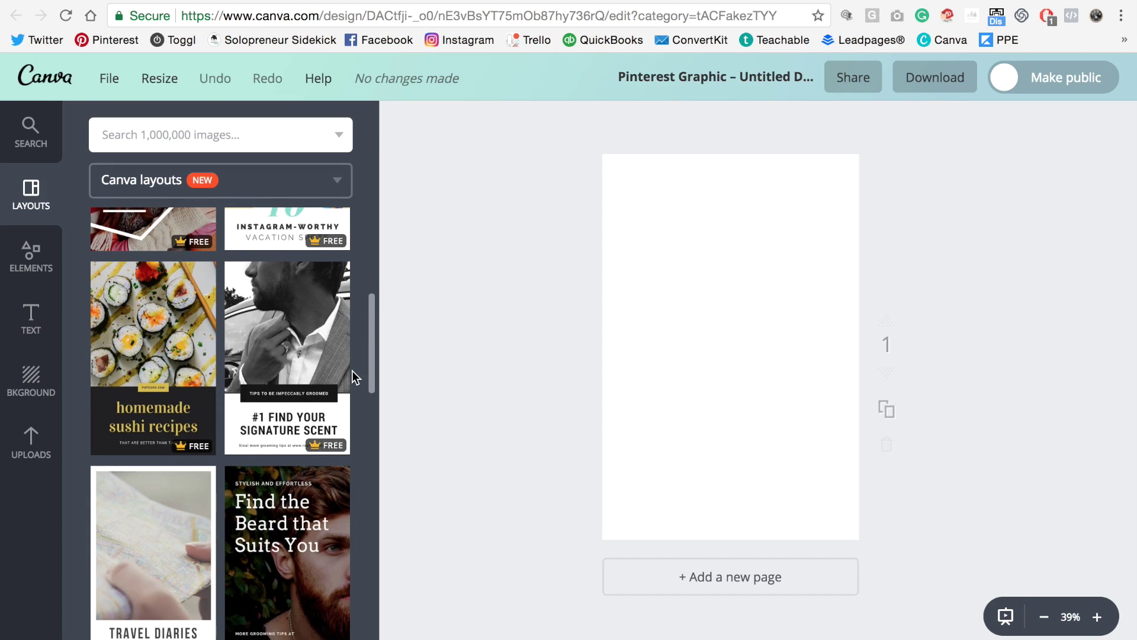
pyautogui.scroll(-3, 352, 371)
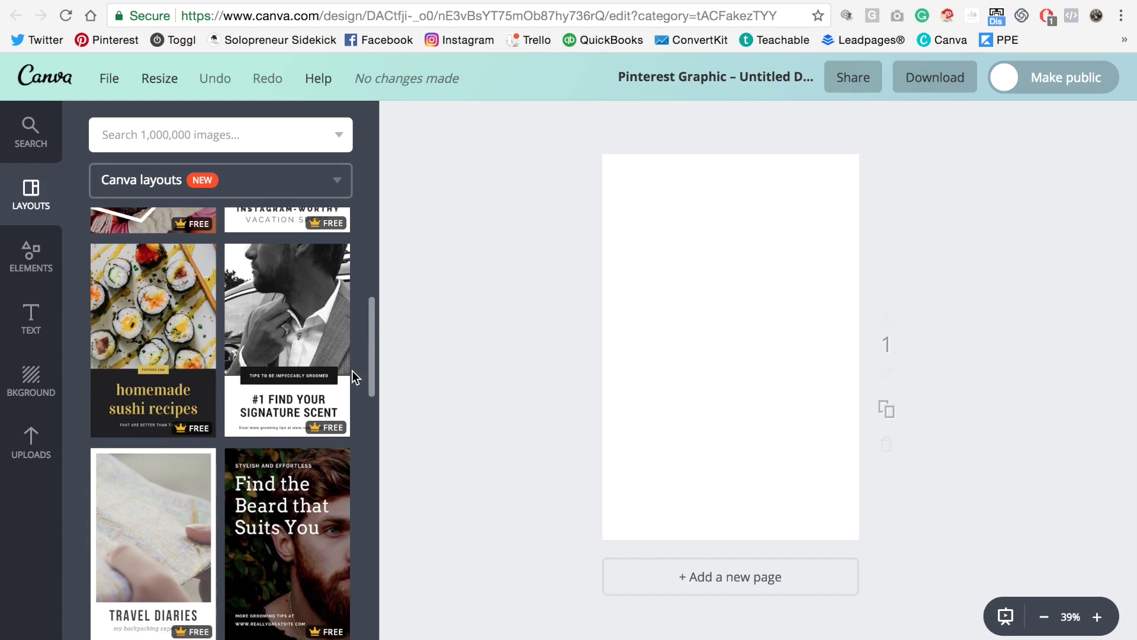
pyautogui.scroll(-1, 353, 378)
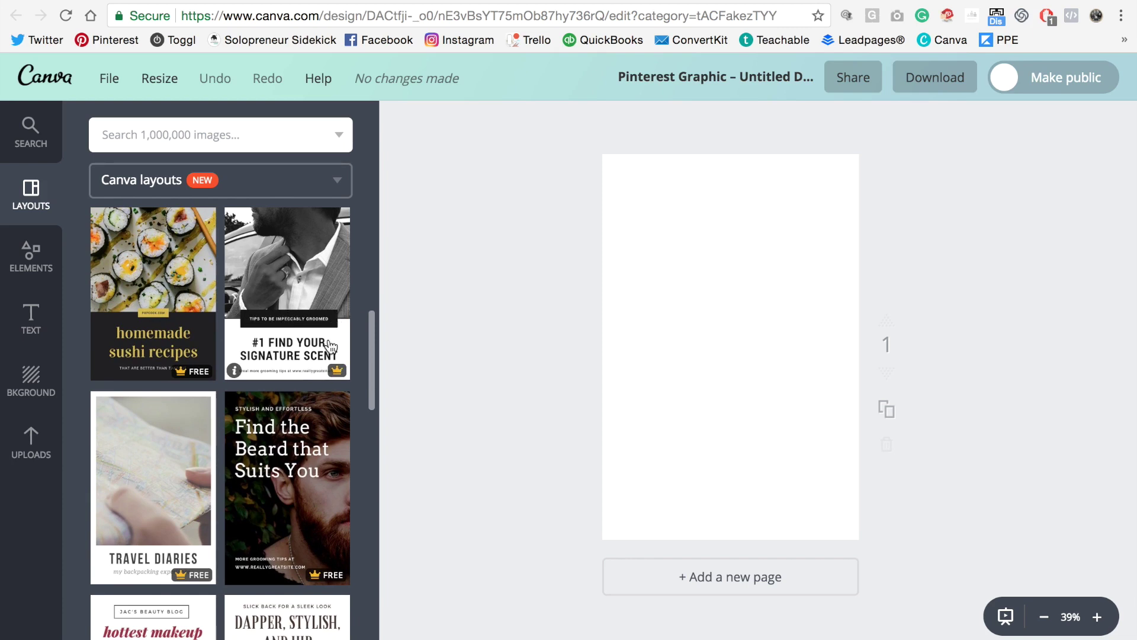
pyautogui.scroll(3, 335, 356)
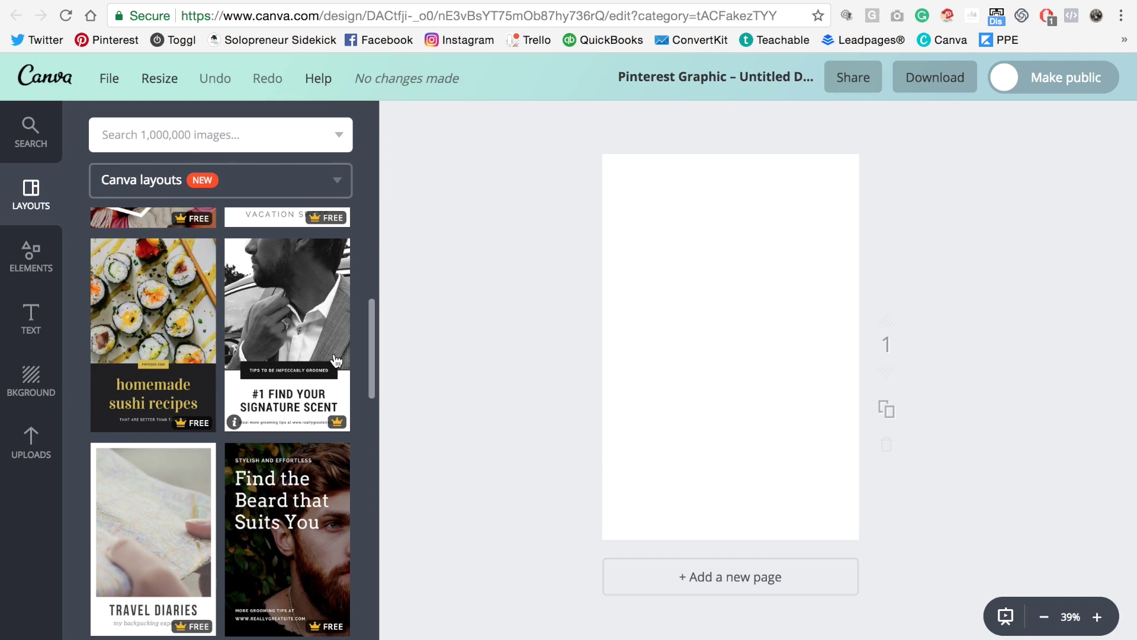
pyautogui.scroll(4, 320, 358)
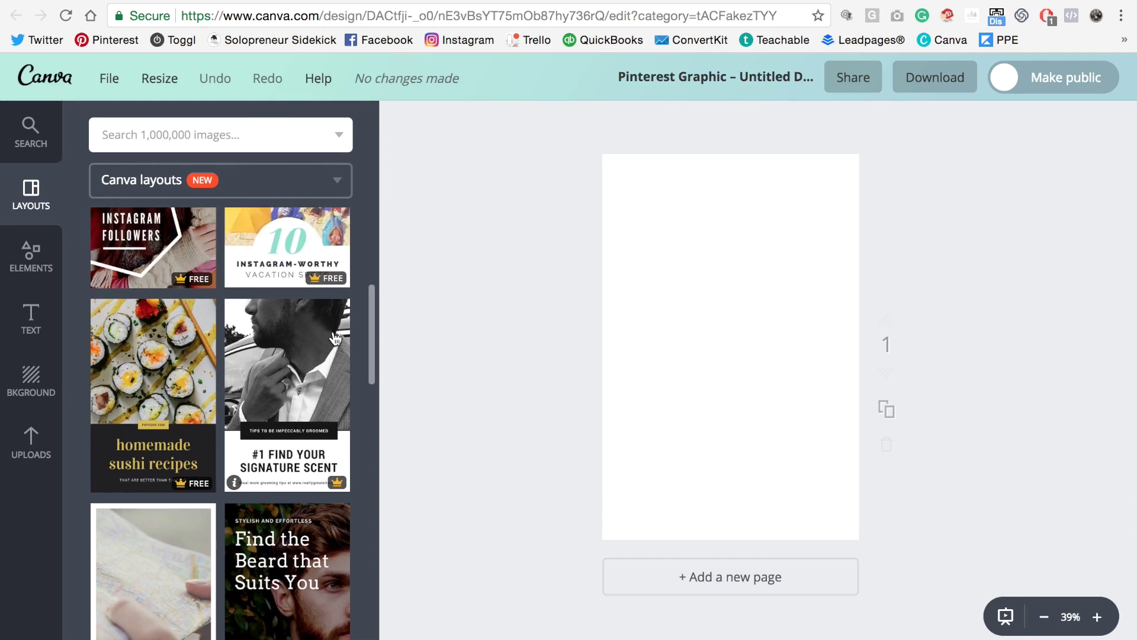
# Apply the Signature Scent layout and change its label to solopreneursidekick.com
pyautogui.click(275, 369)
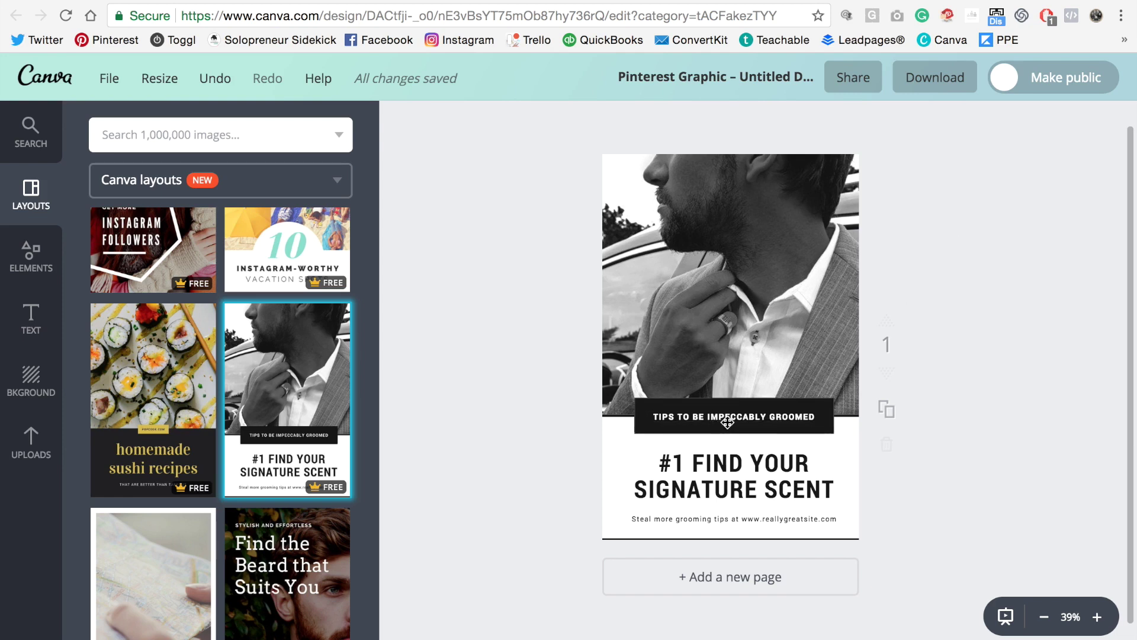
pyautogui.doubleClick(708, 417)
pyautogui.tripleClick(706, 416)
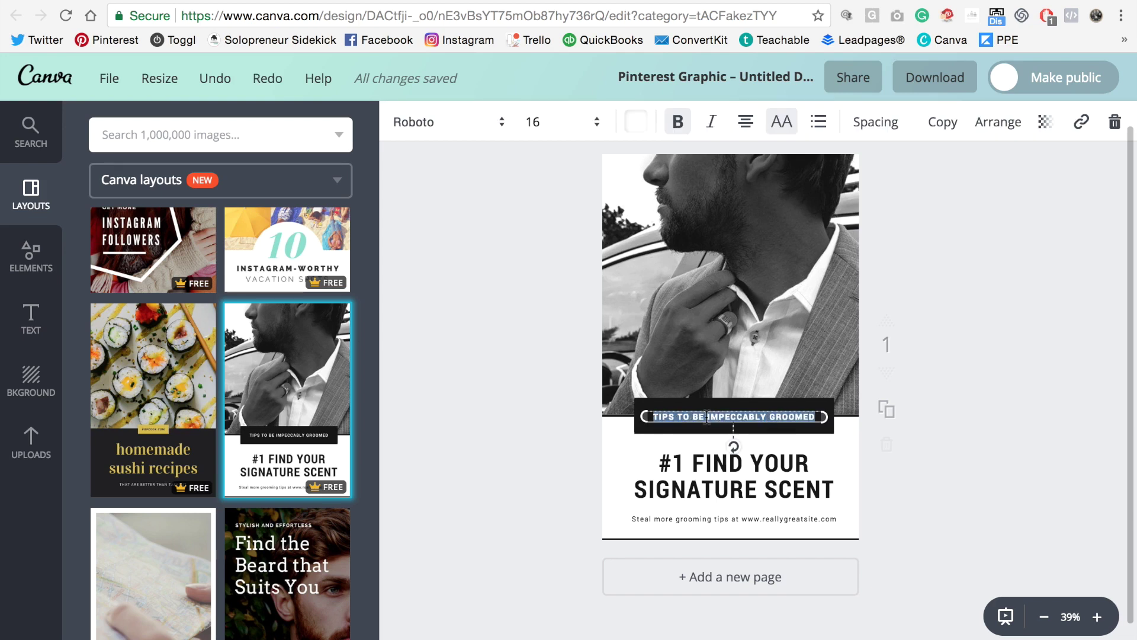
pyautogui.write('solop')
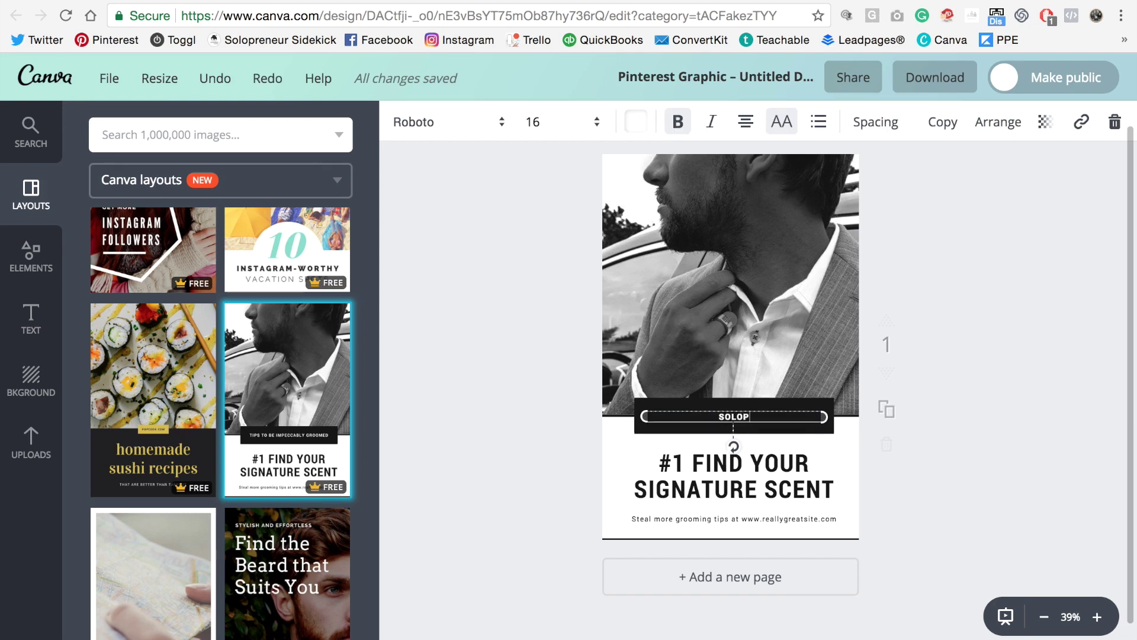
pyautogui.write('reneursidekick')
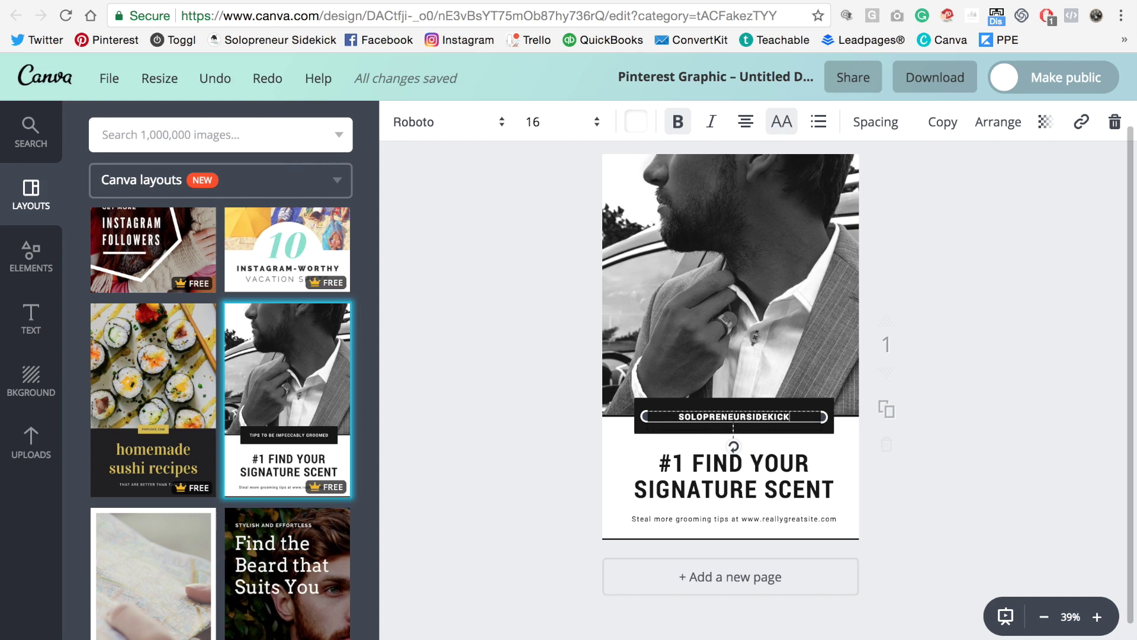
pyautogui.write('.com')
pyautogui.click(966, 379)
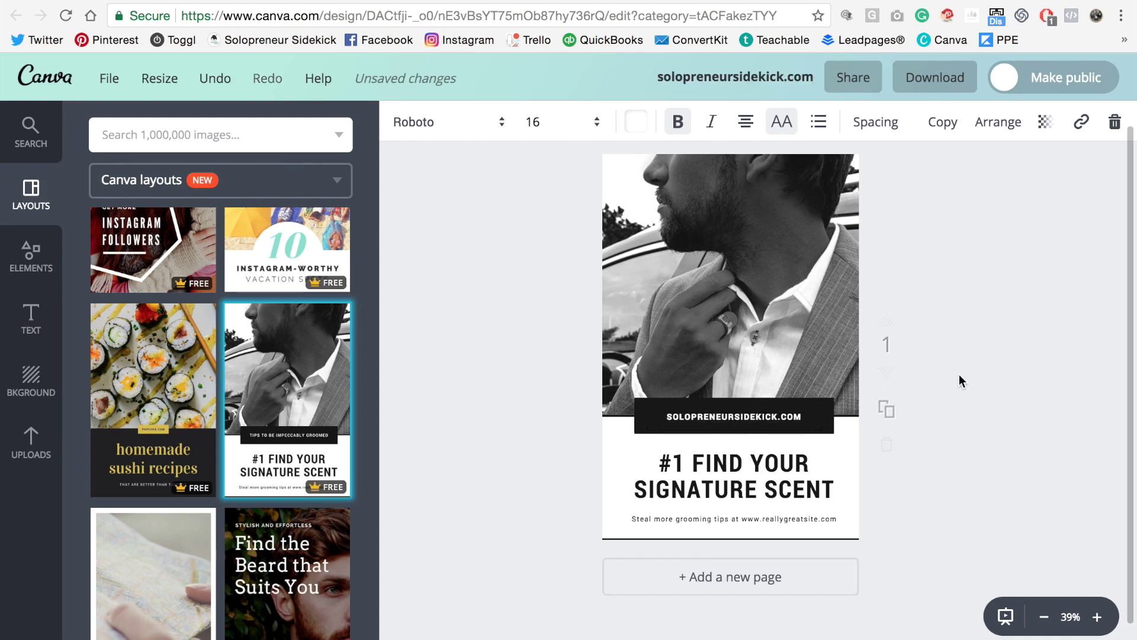
# Replace the headline with 'TITLE OF MY BLOG POST', broken after MY, then undo the last change
pyautogui.click(769, 474)
pyautogui.doubleClick(652, 469)
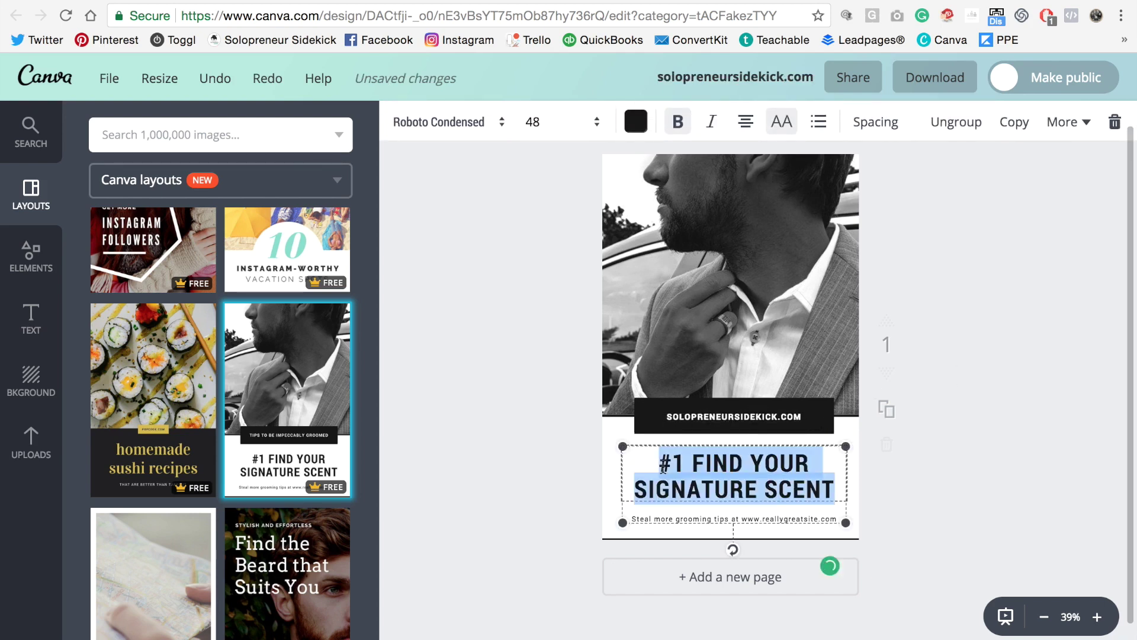
pyautogui.write('TITLE OF')
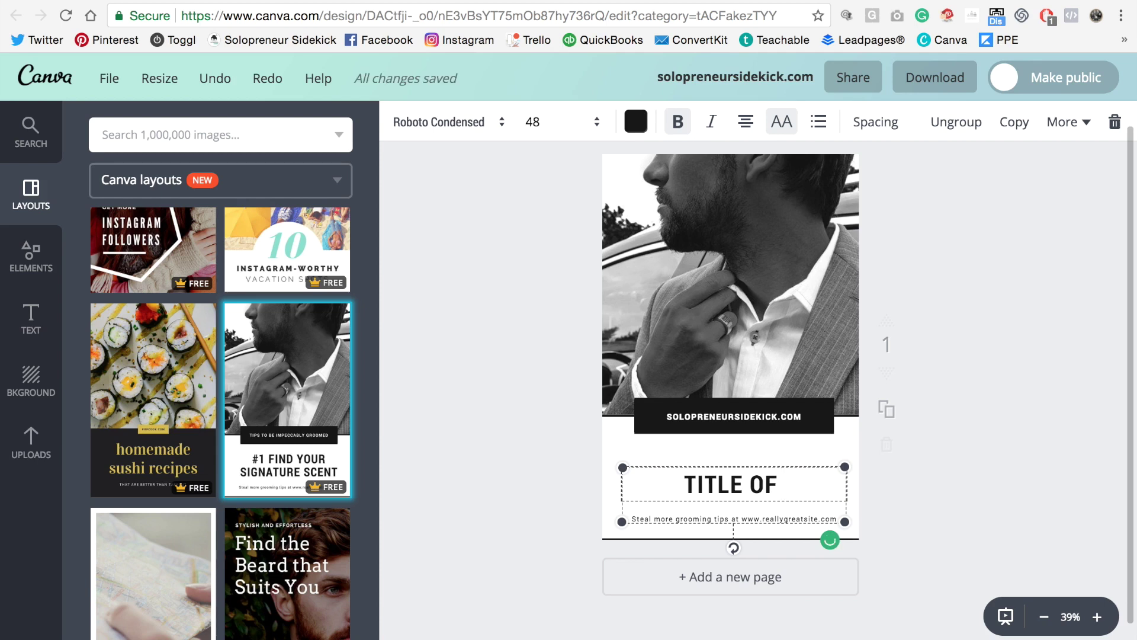
pyautogui.write(' MY BLOG POST')
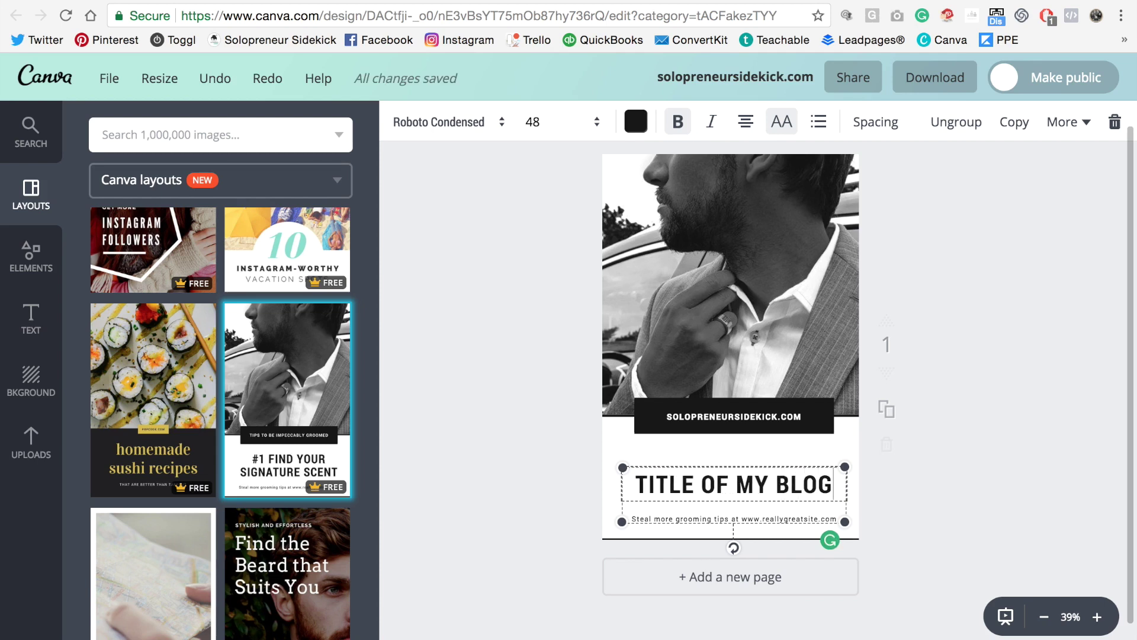
pyautogui.click(773, 467)
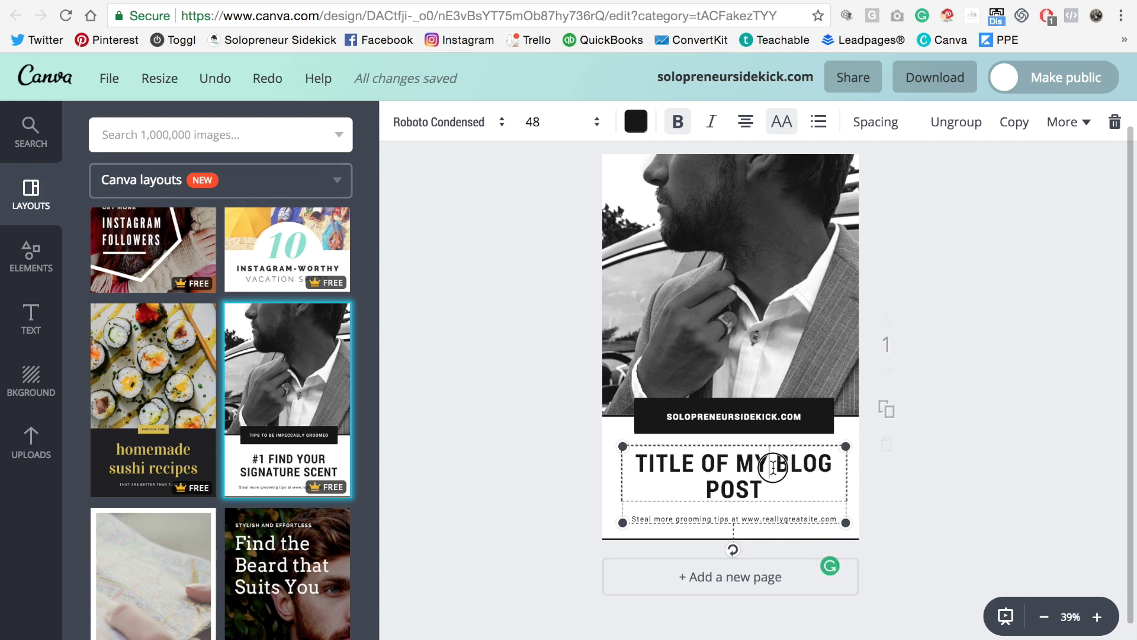
pyautogui.press('Return')
pyautogui.click(1000, 425)
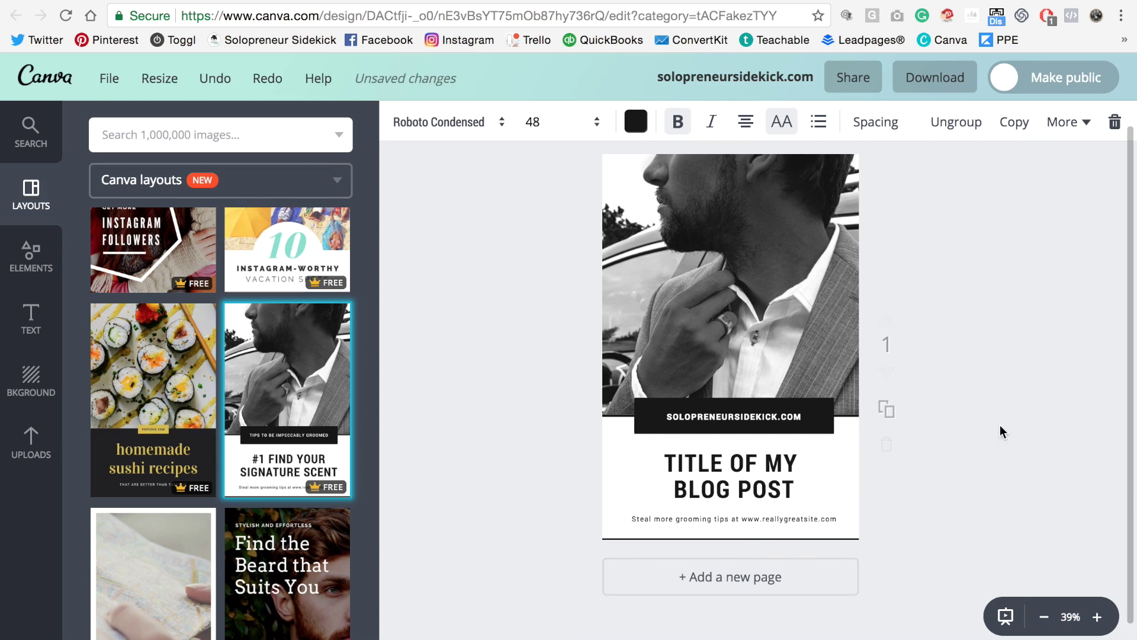
pyautogui.hotkey('ctrl', 'z')
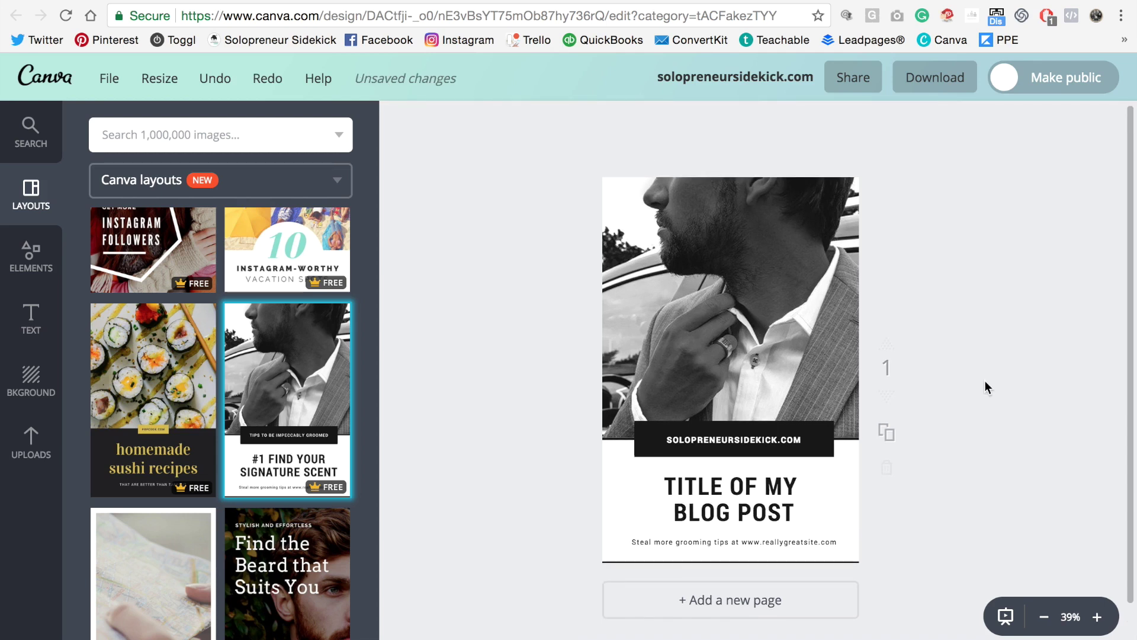
# Set the SOLOPRENEURSIDEKICK.COM site-name text to the Cooper Hewitt font
pyautogui.click(756, 445)
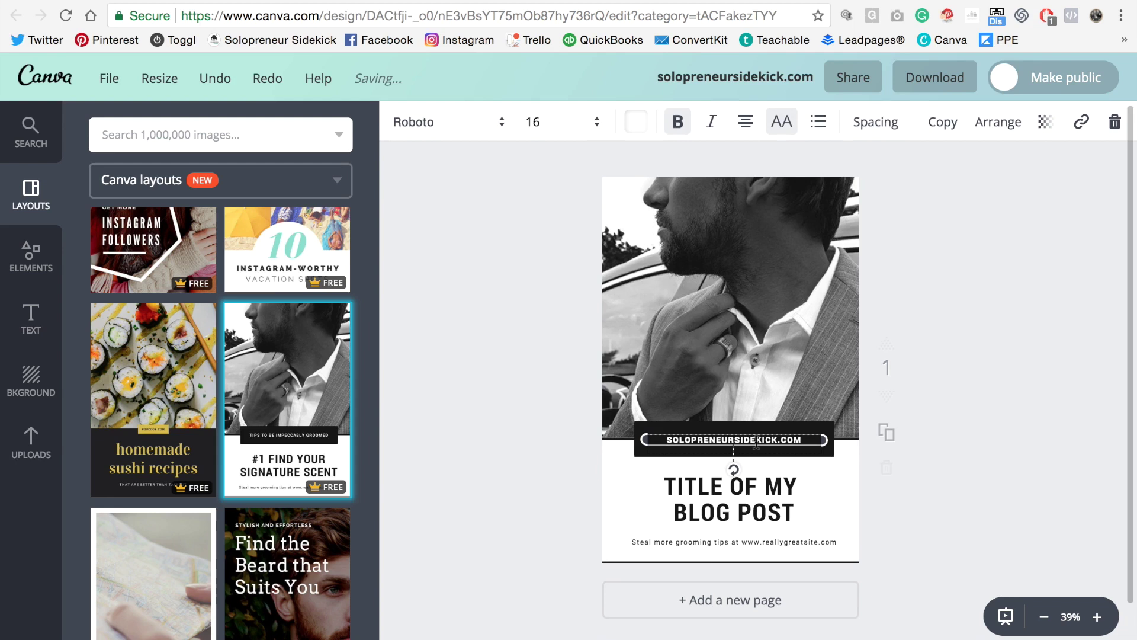
pyautogui.click(500, 122)
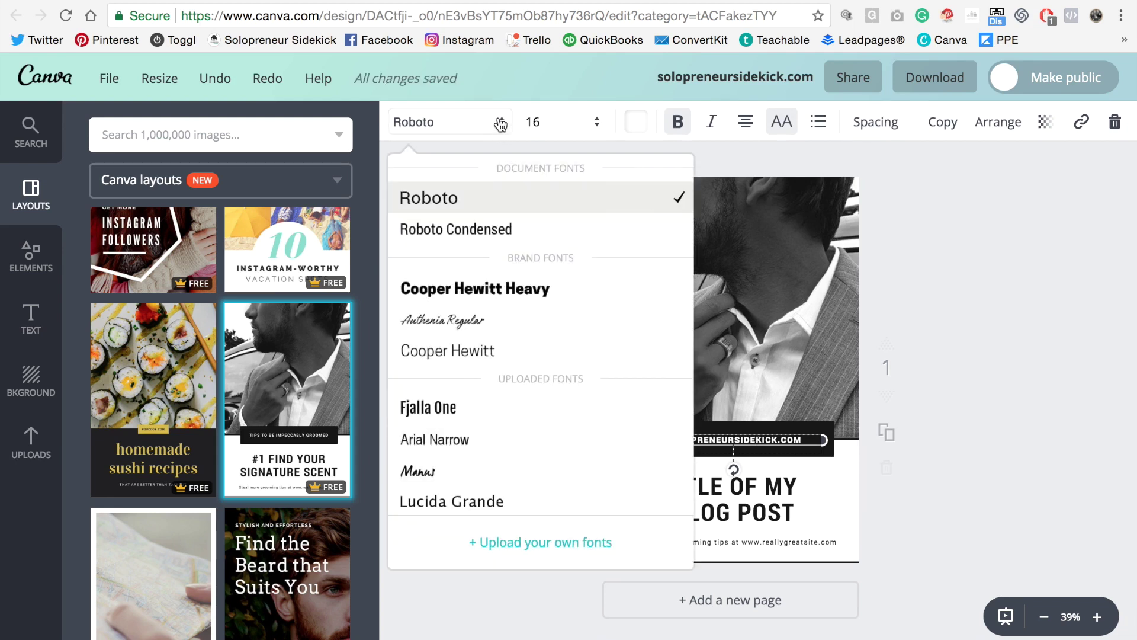
pyautogui.scroll(-5, 505, 296)
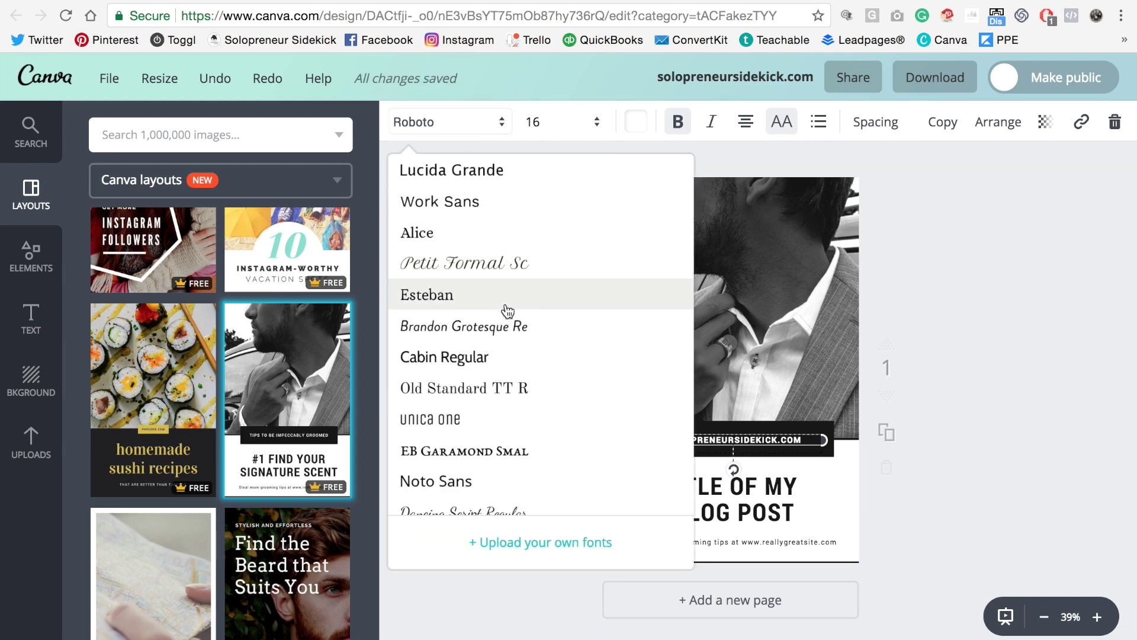
pyautogui.scroll(5, 507, 300)
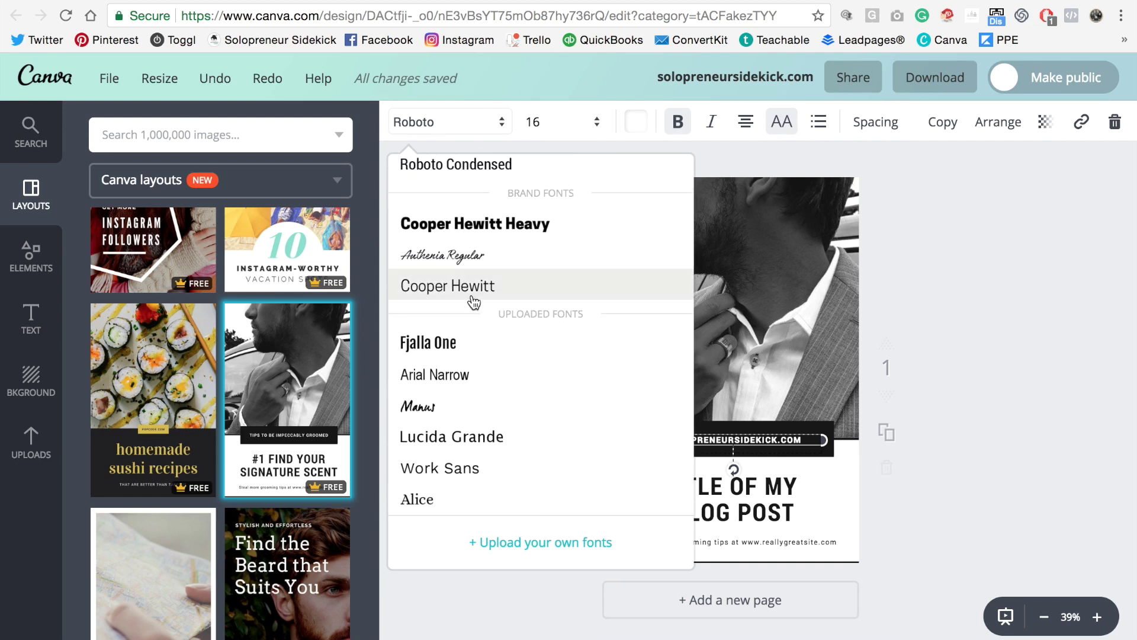
pyautogui.click(472, 291)
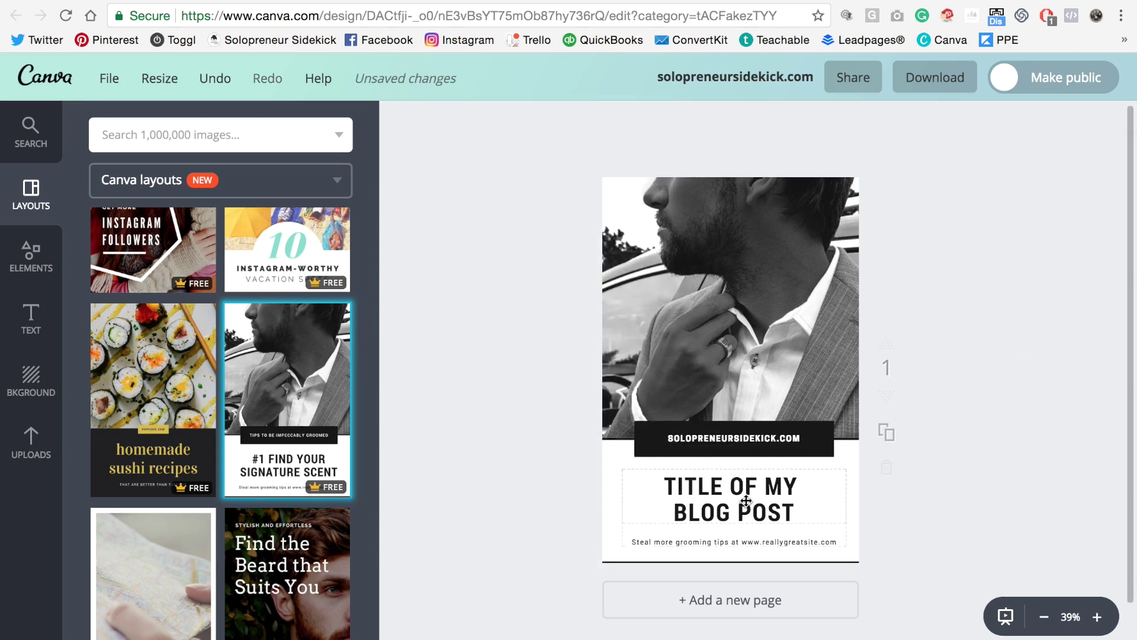
# Set the TITLE OF MY BLOG POST heading to Cooper Hewitt as well
pyautogui.click(745, 500)
pyautogui.click(450, 114)
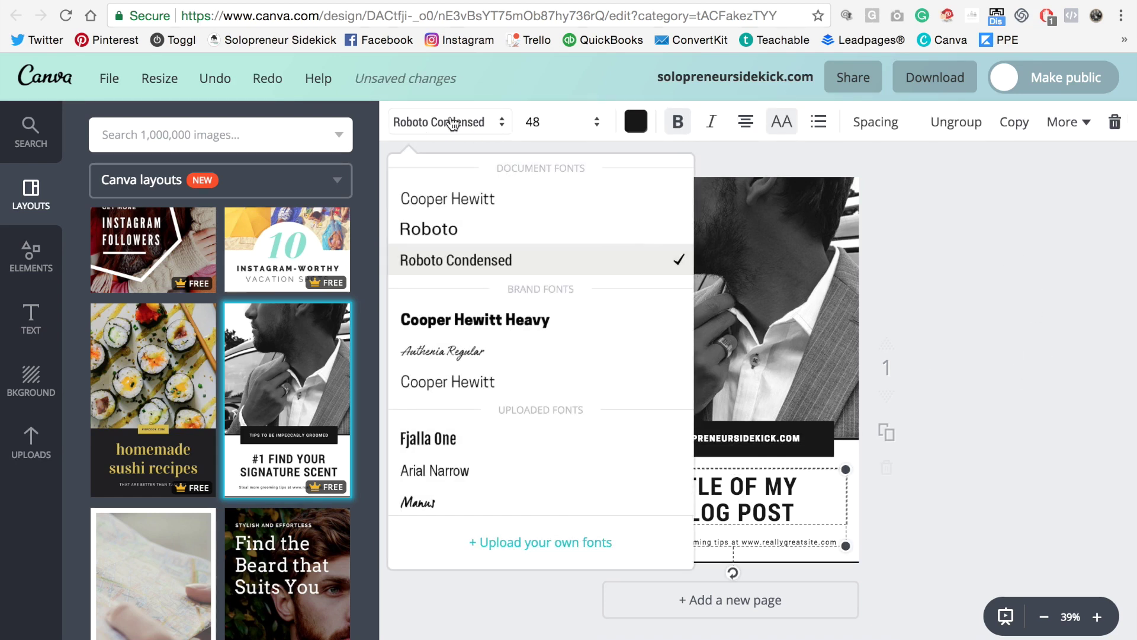
pyautogui.click(498, 209)
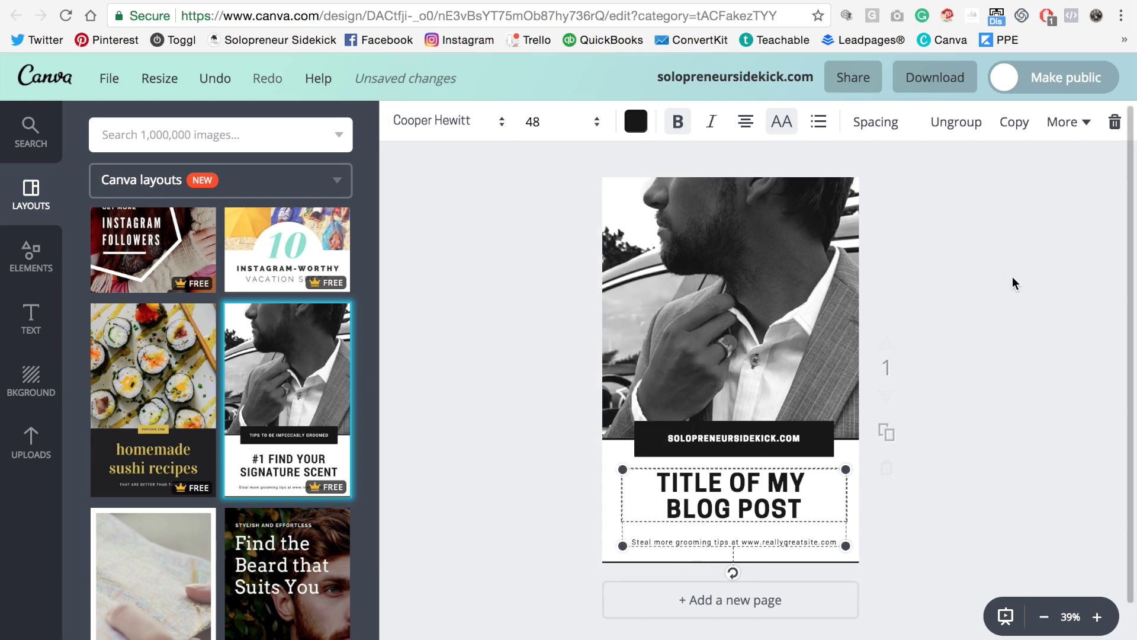
pyautogui.scroll(-1, 1012, 276)
pyautogui.click(1012, 276)
pyautogui.scroll(1, 819, 388)
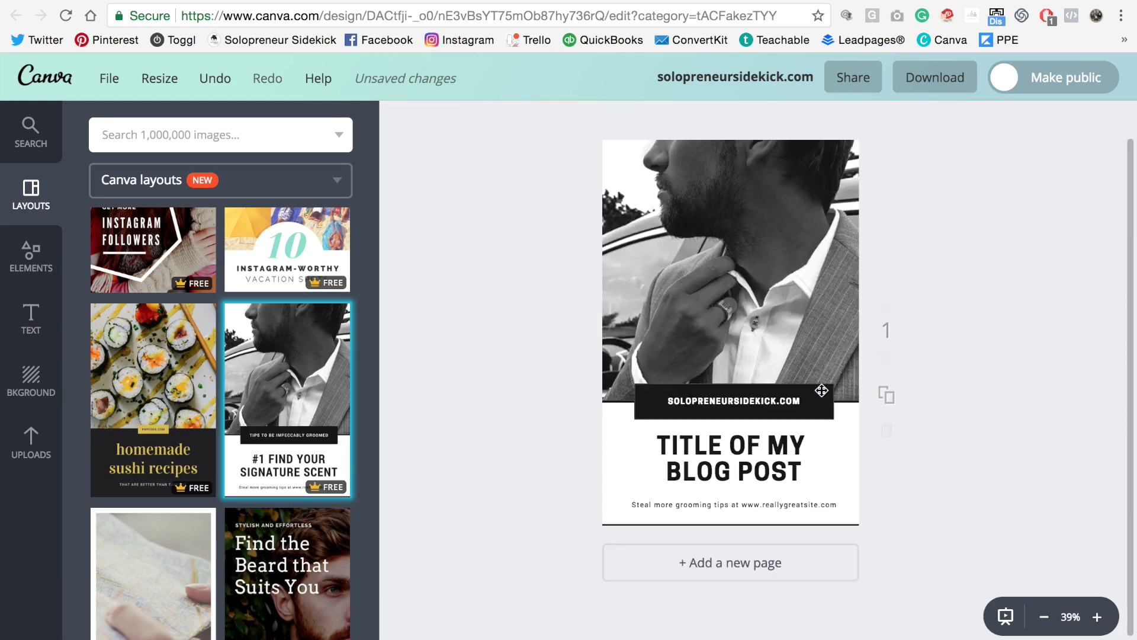
pyautogui.scroll(1, 1007, 401)
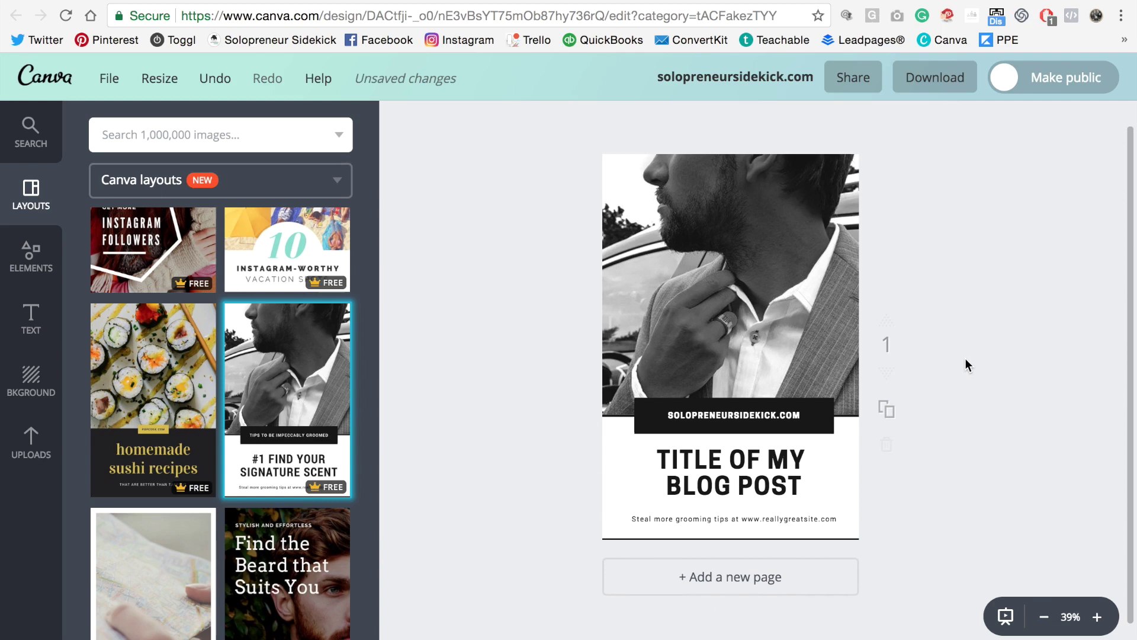
# Recolour both colours of the black site-name banner to mint
pyautogui.click(828, 406)
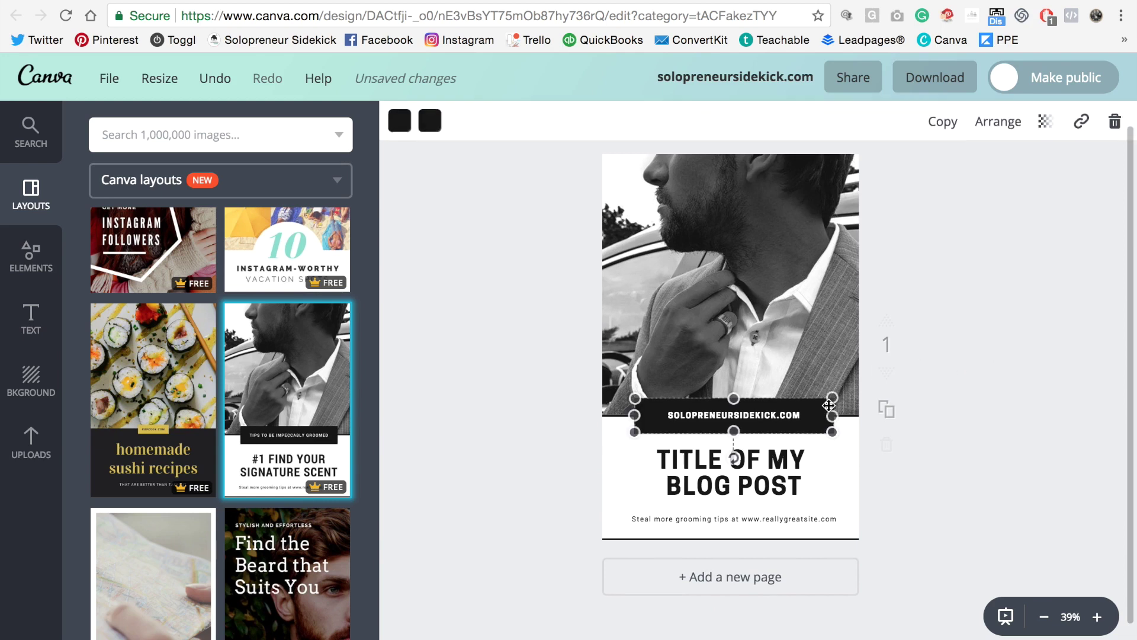
pyautogui.click(401, 124)
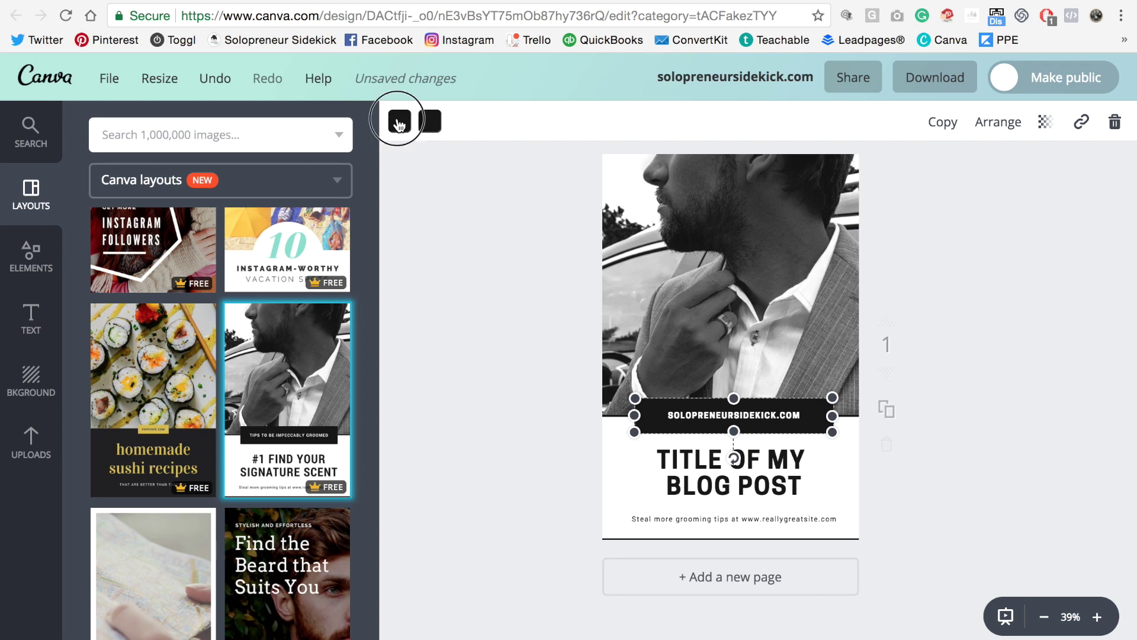
pyautogui.click(418, 321)
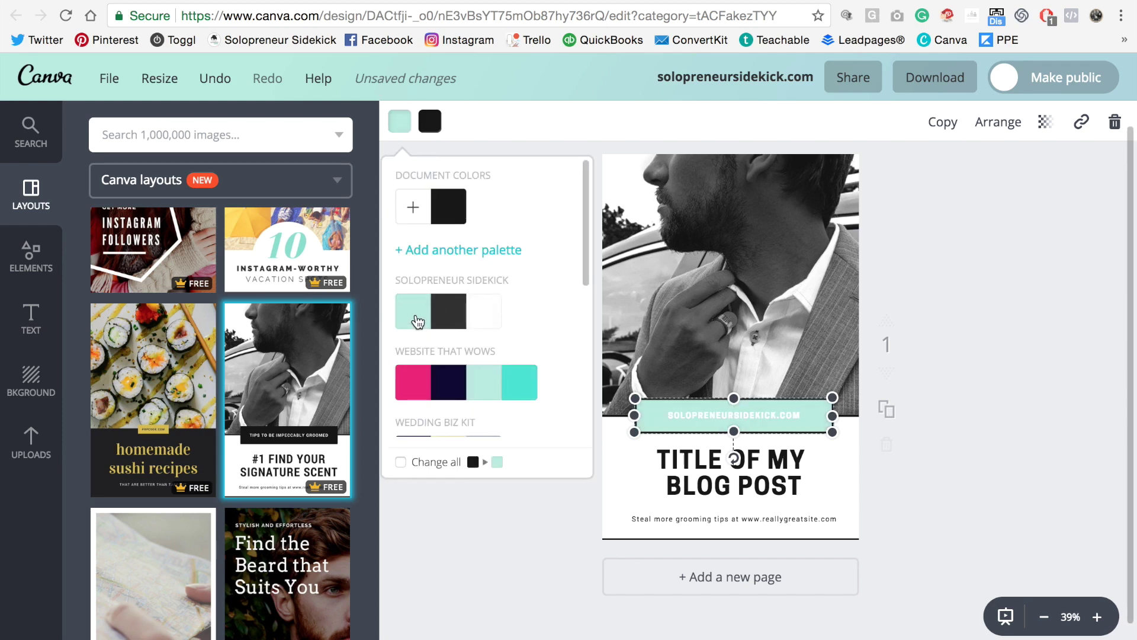
pyautogui.click(429, 120)
pyautogui.click(449, 316)
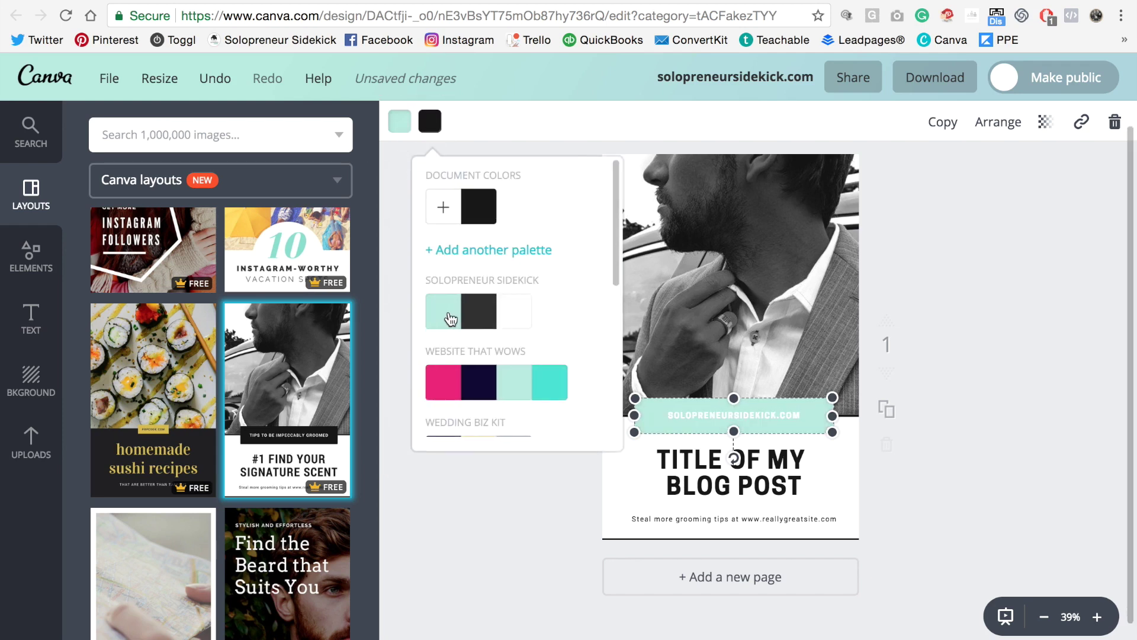
pyautogui.click(957, 294)
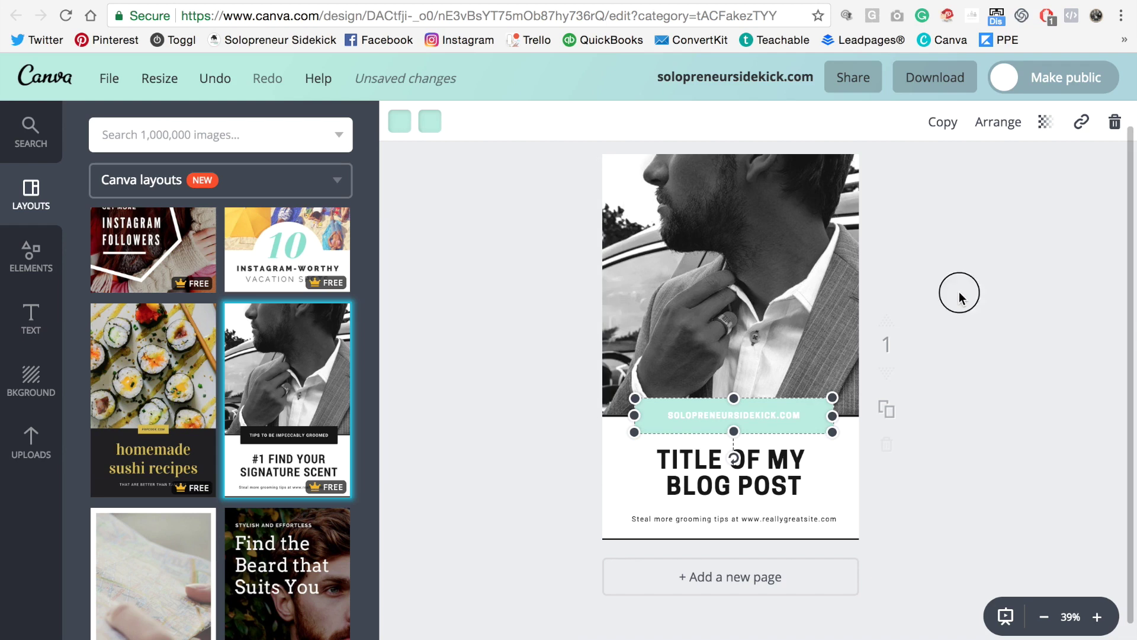
# Make the SOLOPRENEURSIDEKICK.COM text dark grey
pyautogui.click(746, 422)
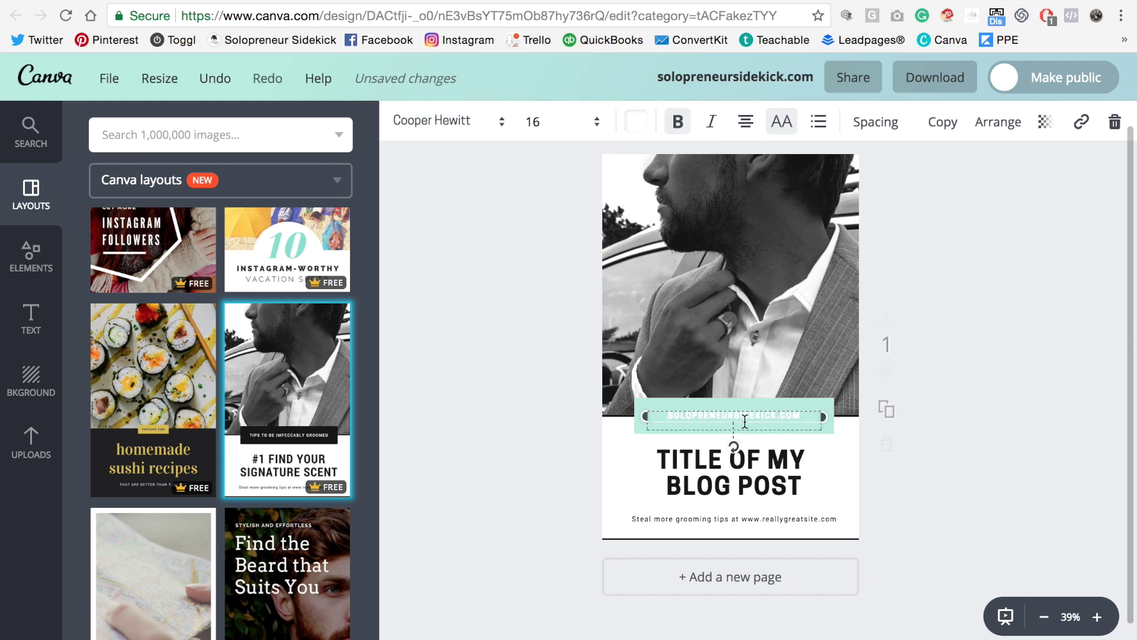
pyautogui.click(639, 129)
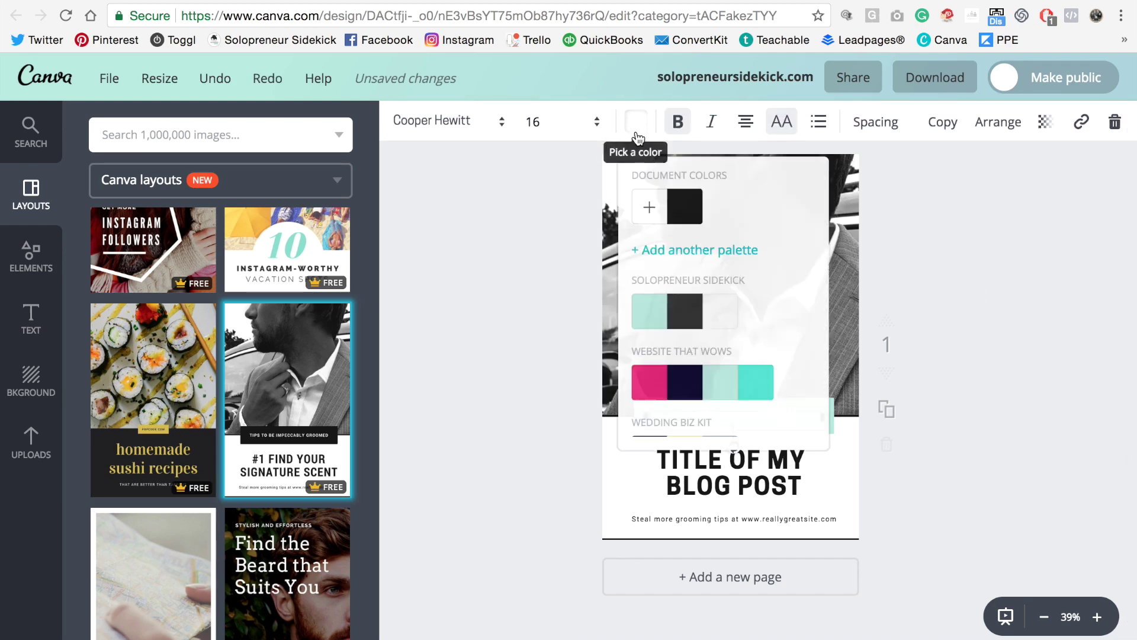
pyautogui.click(685, 309)
pyautogui.click(1042, 285)
pyautogui.click(1011, 287)
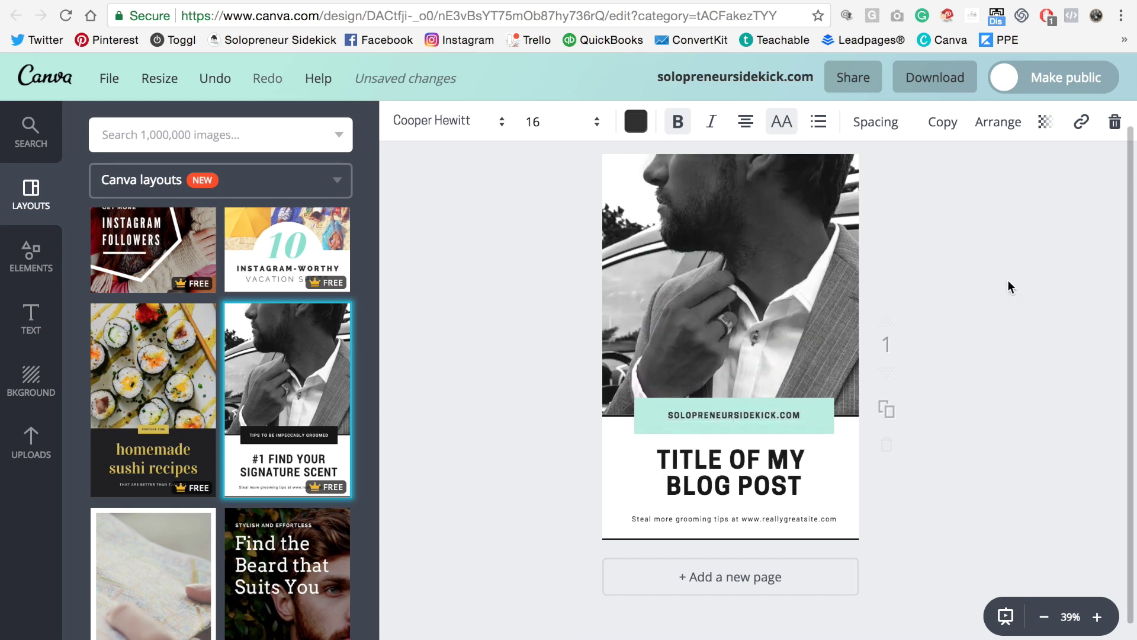
pyautogui.click(734, 413)
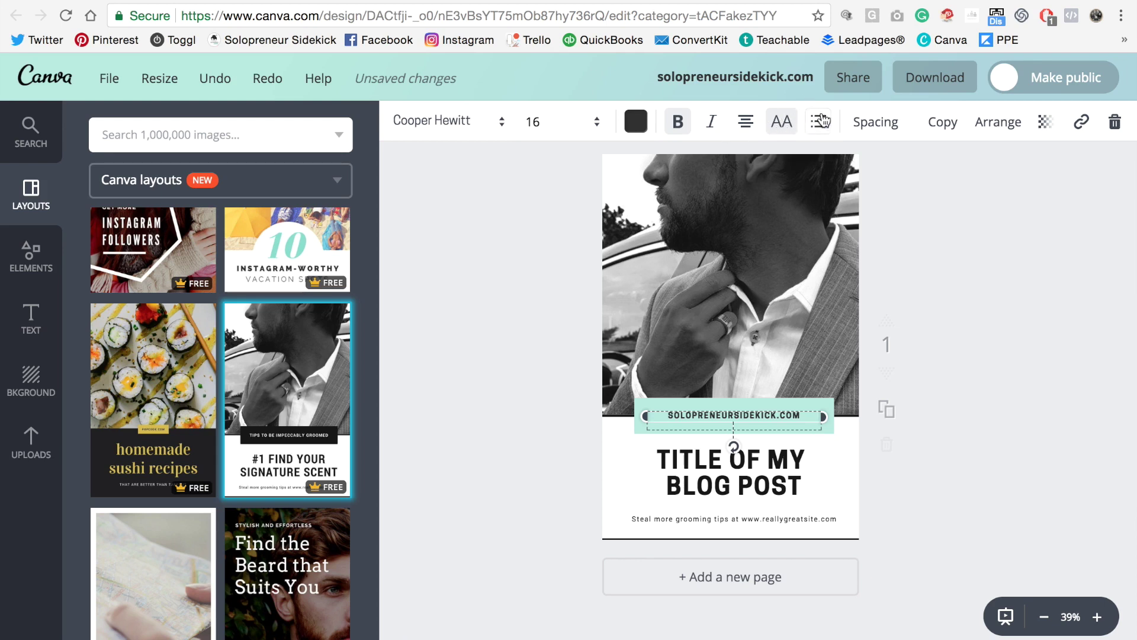
# Adjust the letter spacing of the site-name text
pyautogui.click(871, 124)
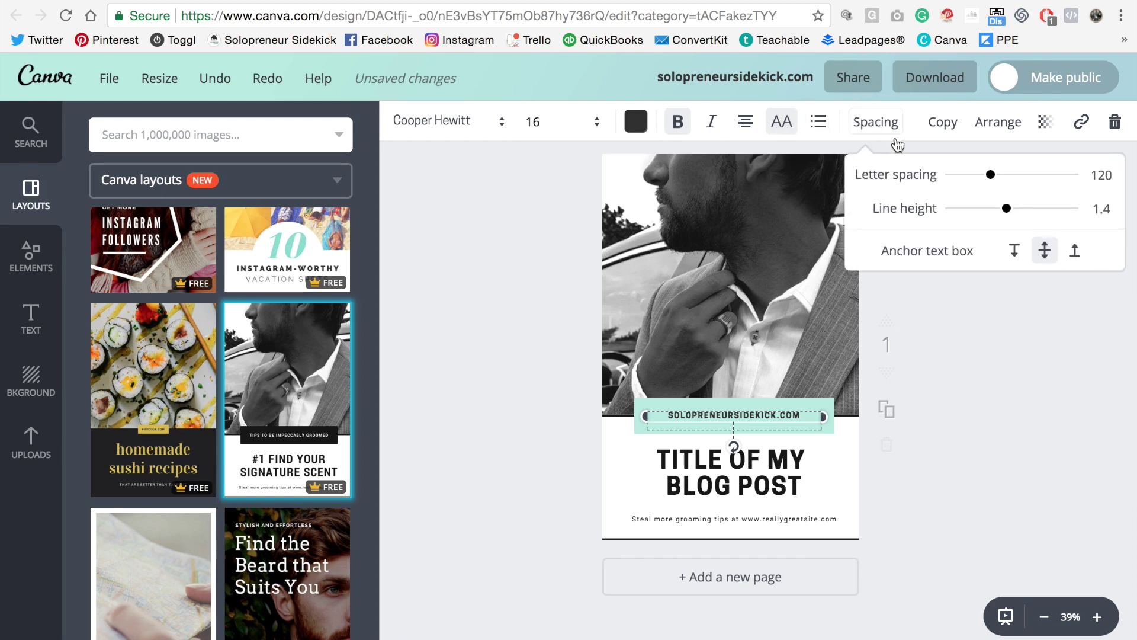
pyautogui.moveTo(991, 176); pyautogui.dragTo(993, 177)
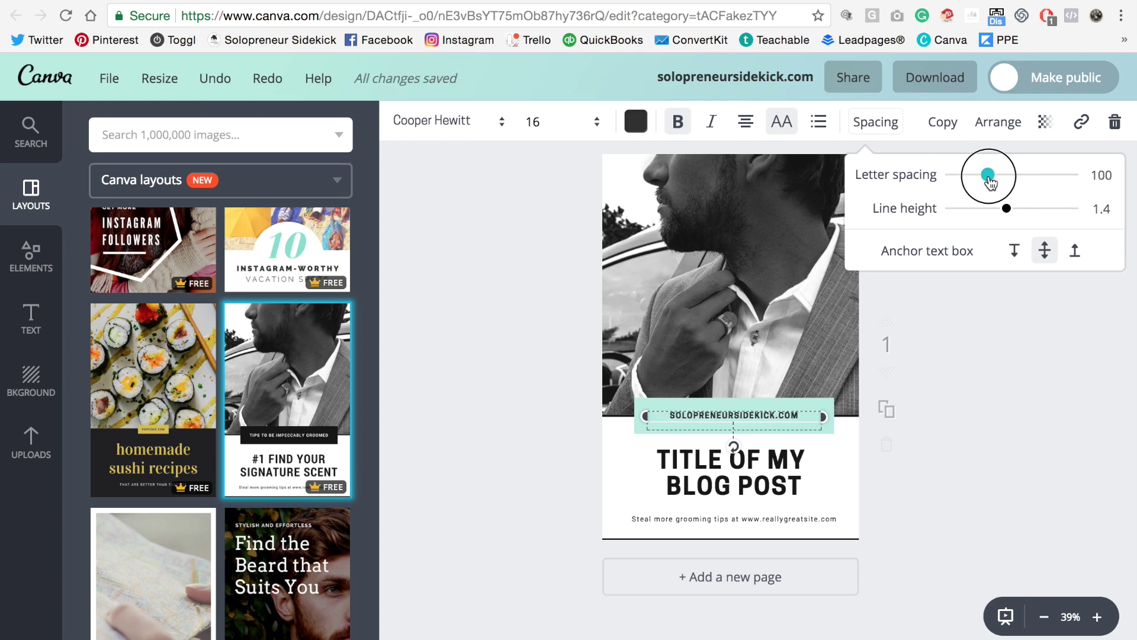
pyautogui.click(1053, 363)
# Duplicate the mint banner, move the copy onto the photo, then delete it
pyautogui.click(788, 399)
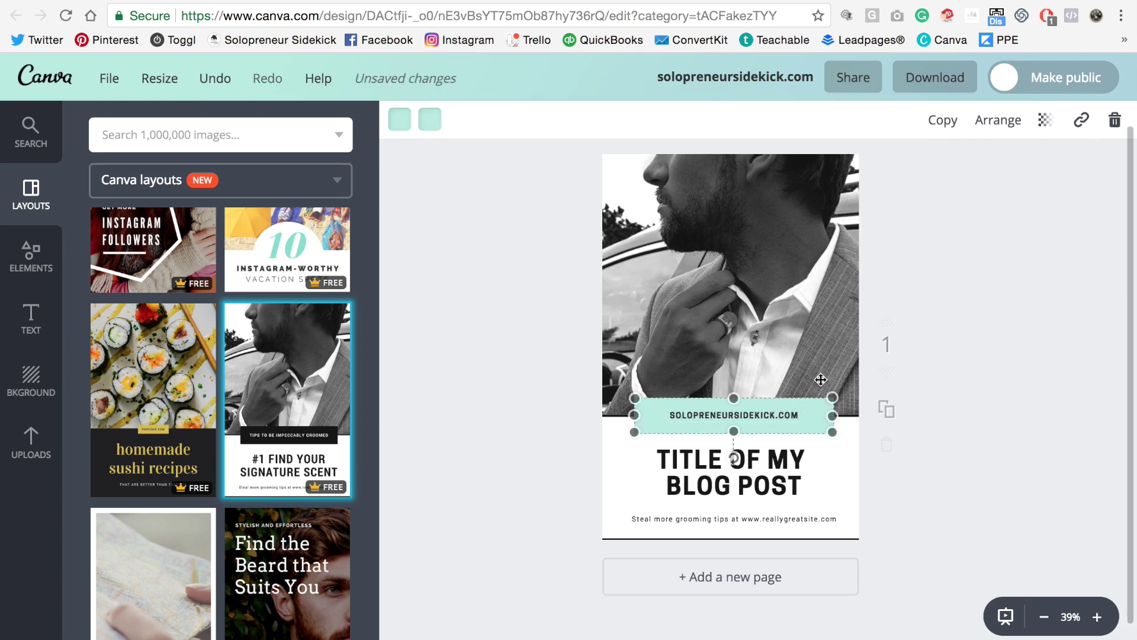
pyautogui.click(936, 127)
pyautogui.moveTo(808, 411); pyautogui.dragTo(804, 316)
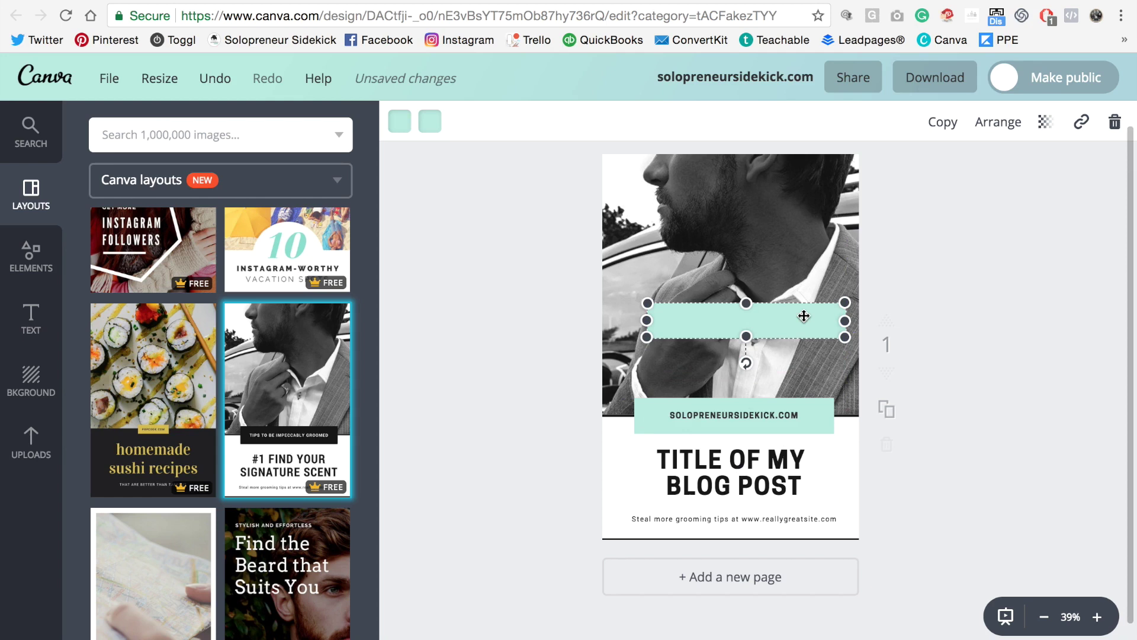
pyautogui.press('Delete')
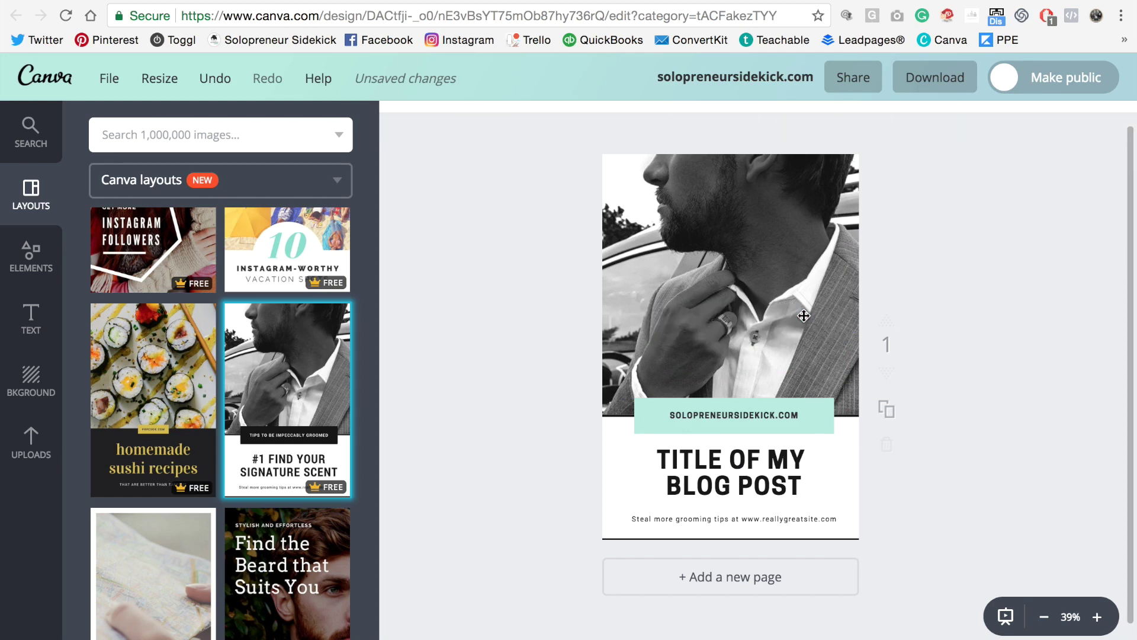
# Send the mint banner behind the SOLOPRENEURSIDEKICK.COM text
pyautogui.click(819, 409)
pyautogui.click(1007, 125)
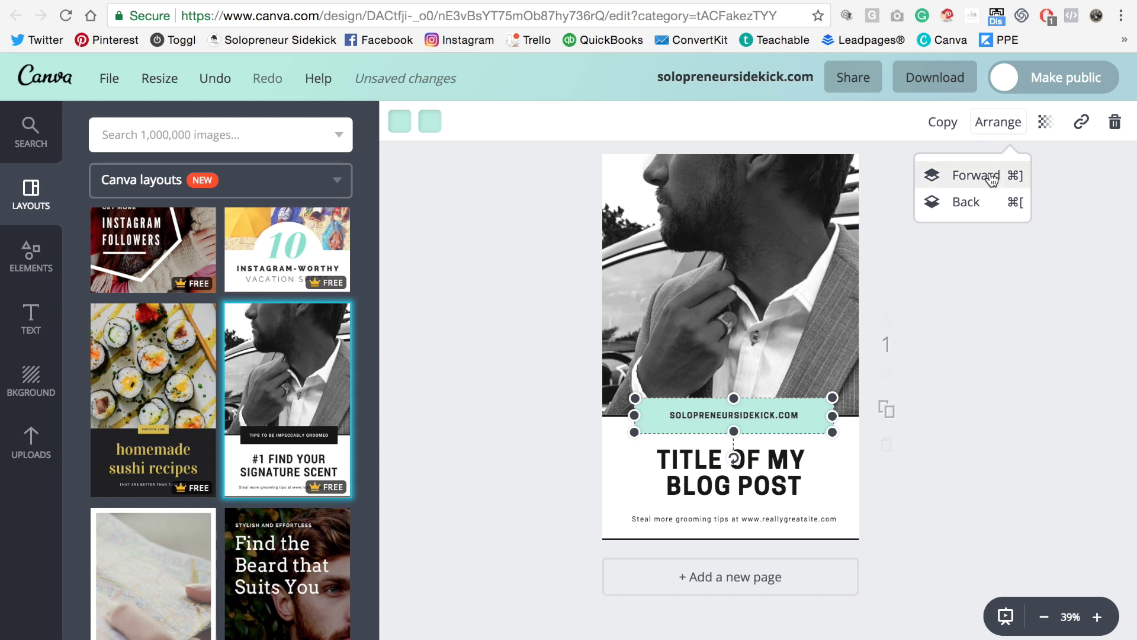
pyautogui.click(991, 178)
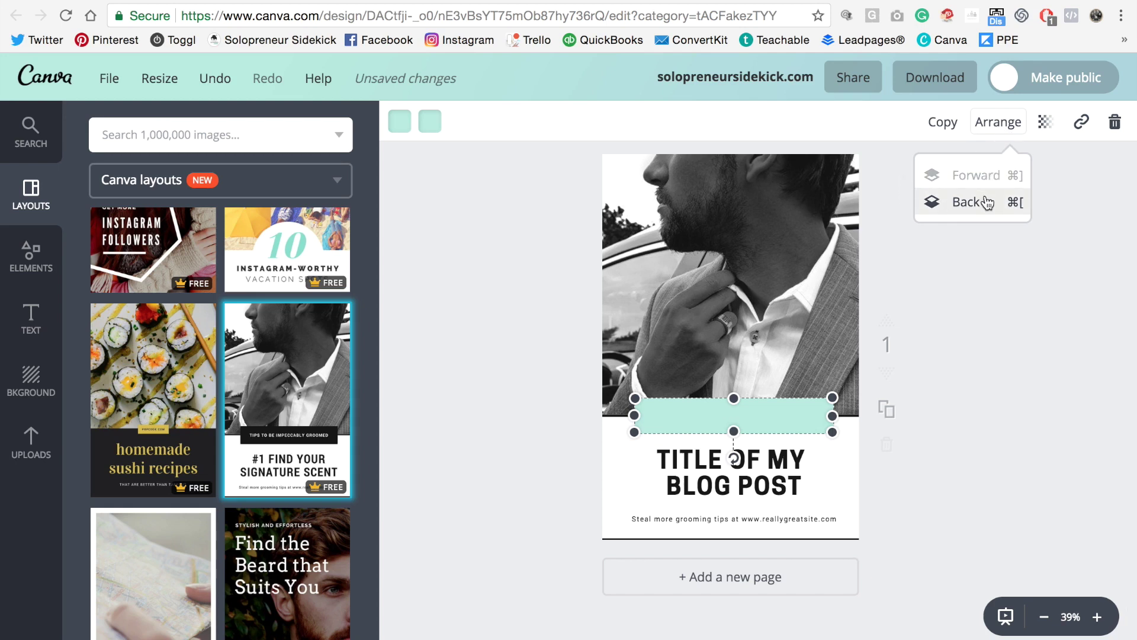
pyautogui.click(988, 203)
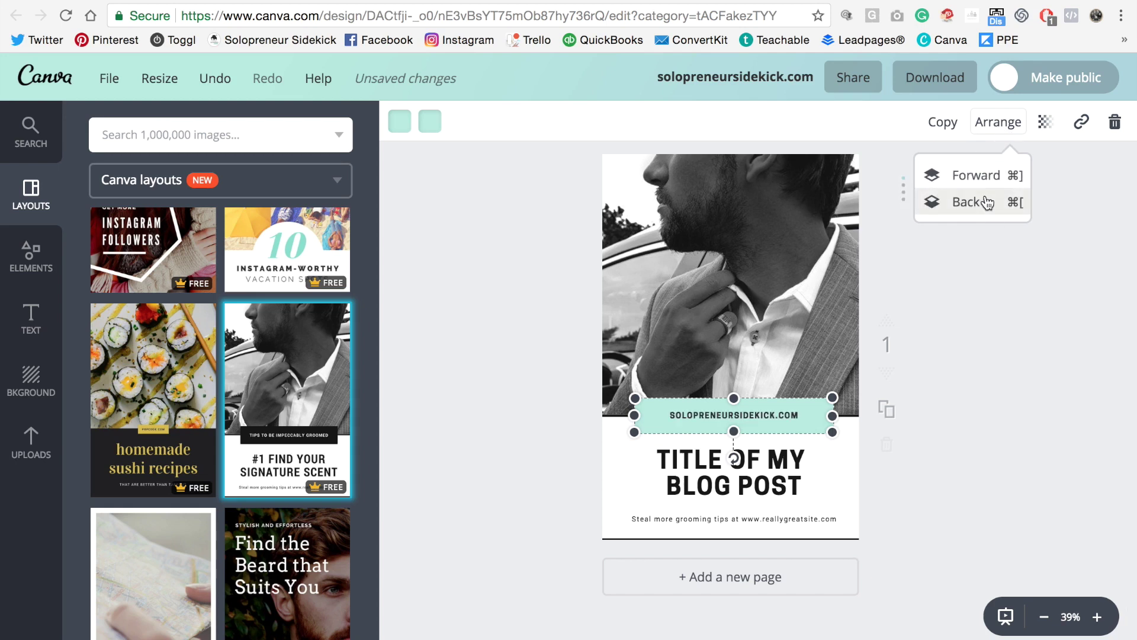
# Drag the uploaded woman-with-laptop photo into the design's photo frame
pyautogui.click(1064, 357)
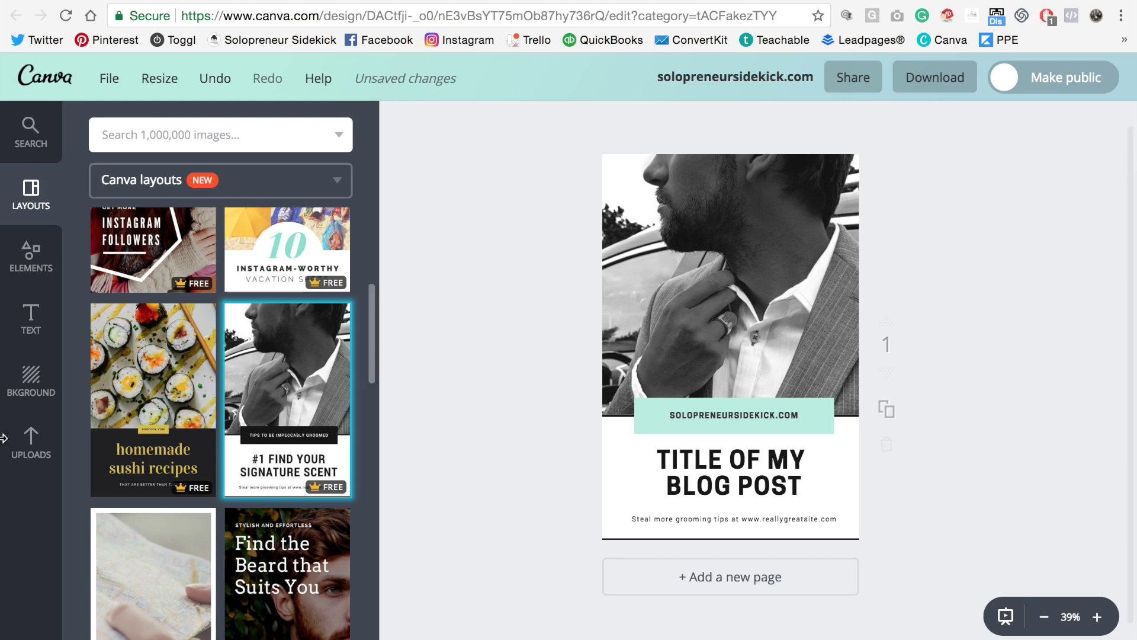
pyautogui.click(30, 460)
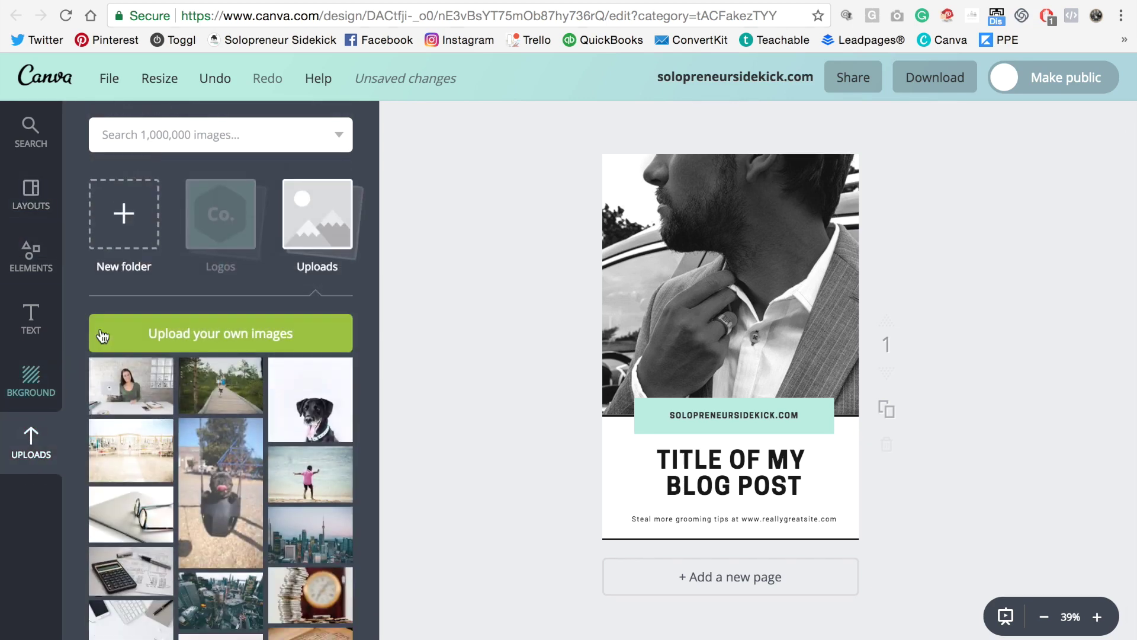
pyautogui.click(182, 336)
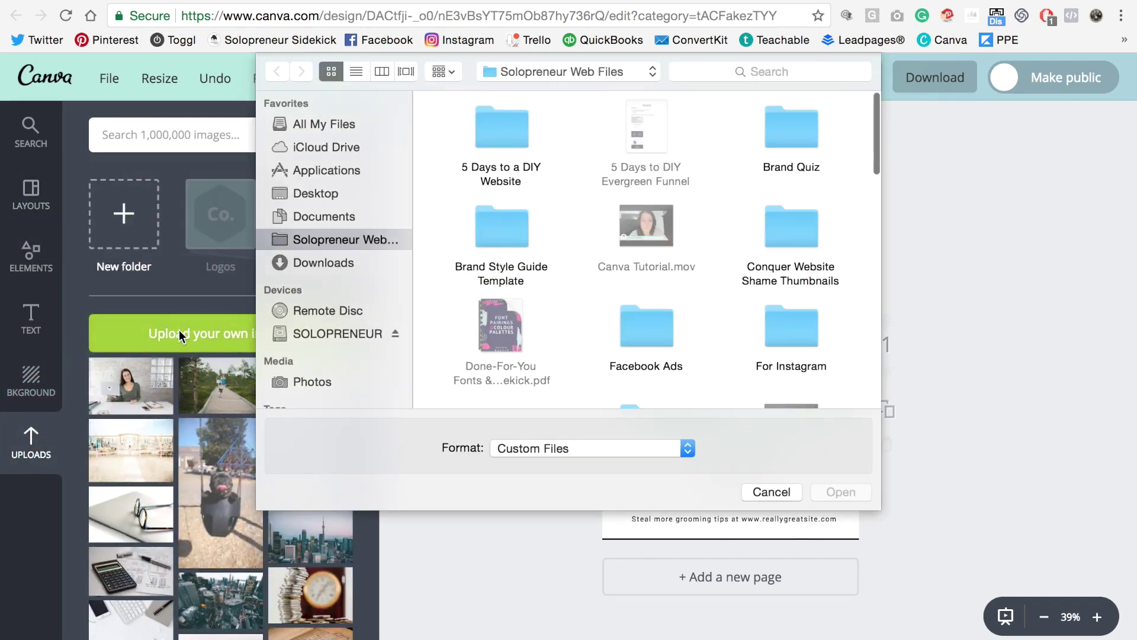
pyautogui.click(772, 492)
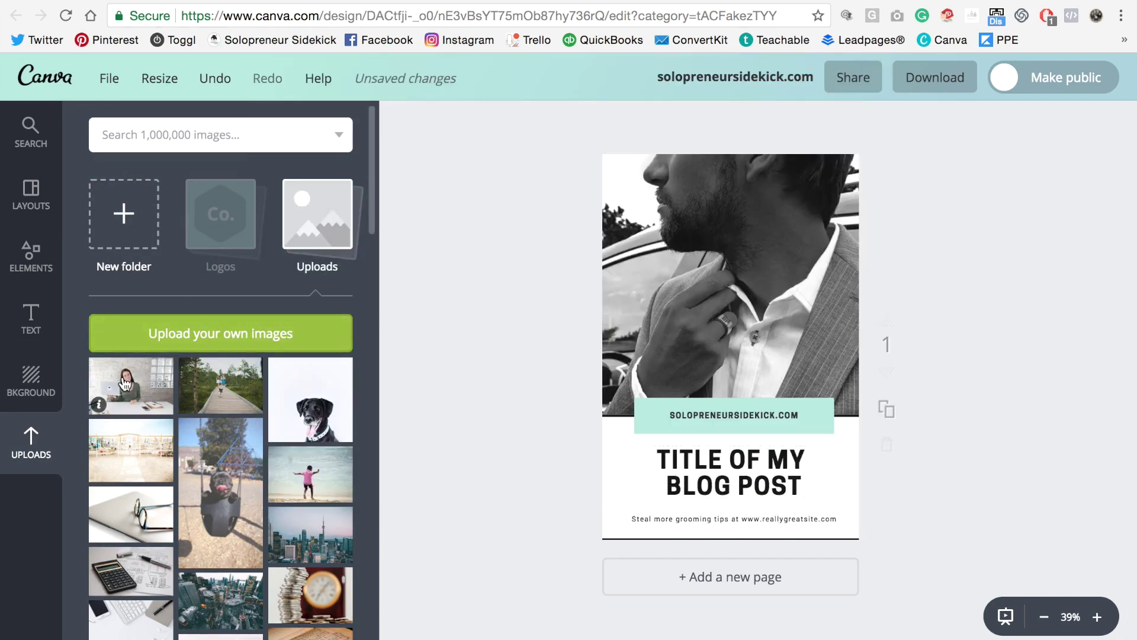
pyautogui.moveTo(120, 391); pyautogui.dragTo(660, 262)
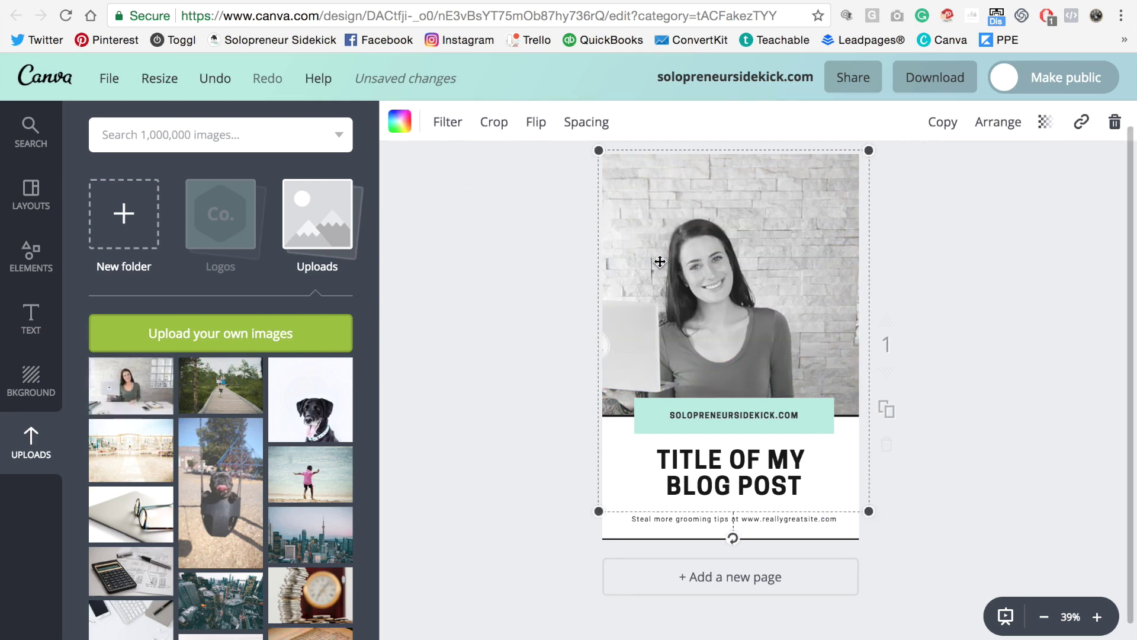
# Crop the new photo, enlarging and repositioning it to fill the frame
pyautogui.click(495, 122)
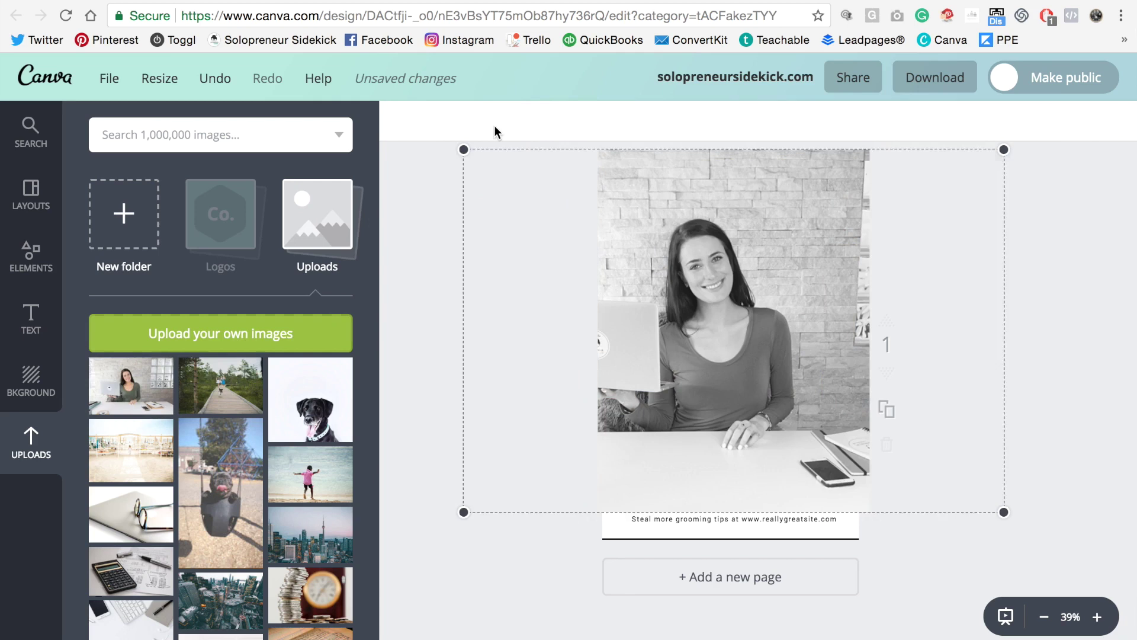
pyautogui.moveTo(733, 322); pyautogui.dragTo(796, 323)
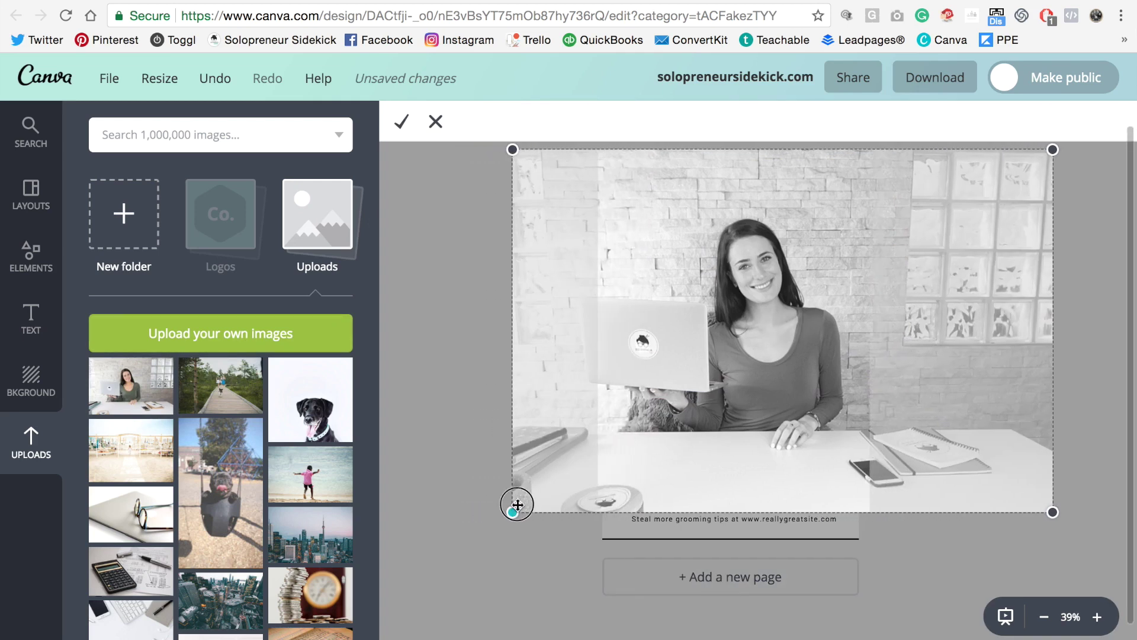
pyautogui.moveTo(513, 511); pyautogui.dragTo(427, 559)
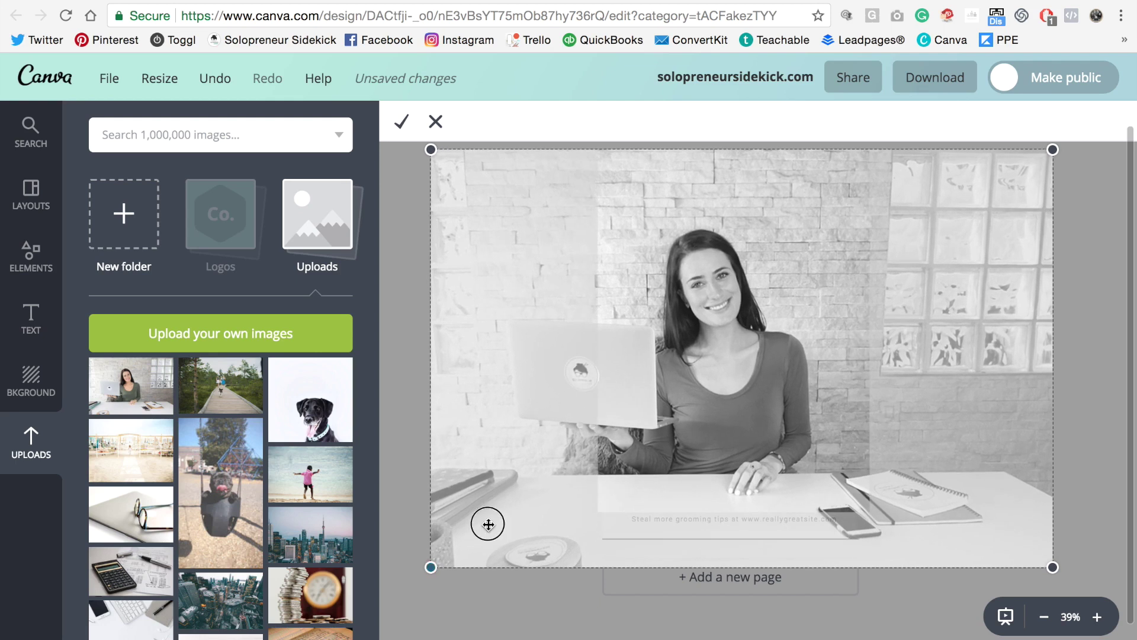
pyautogui.moveTo(487, 523); pyautogui.dragTo(541, 492)
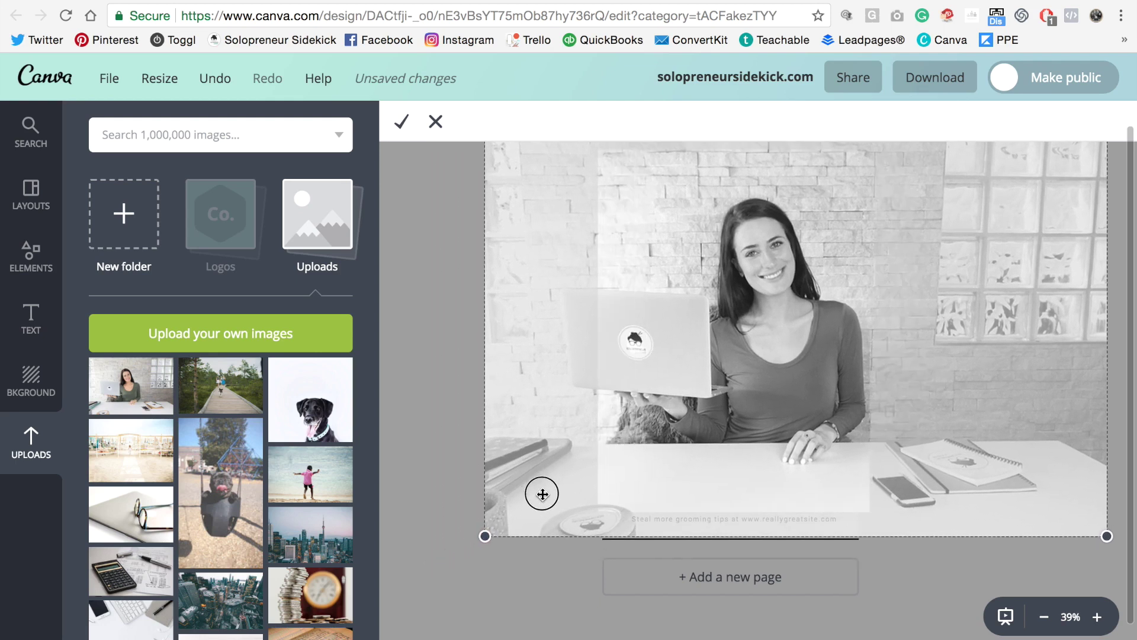
pyautogui.click(404, 123)
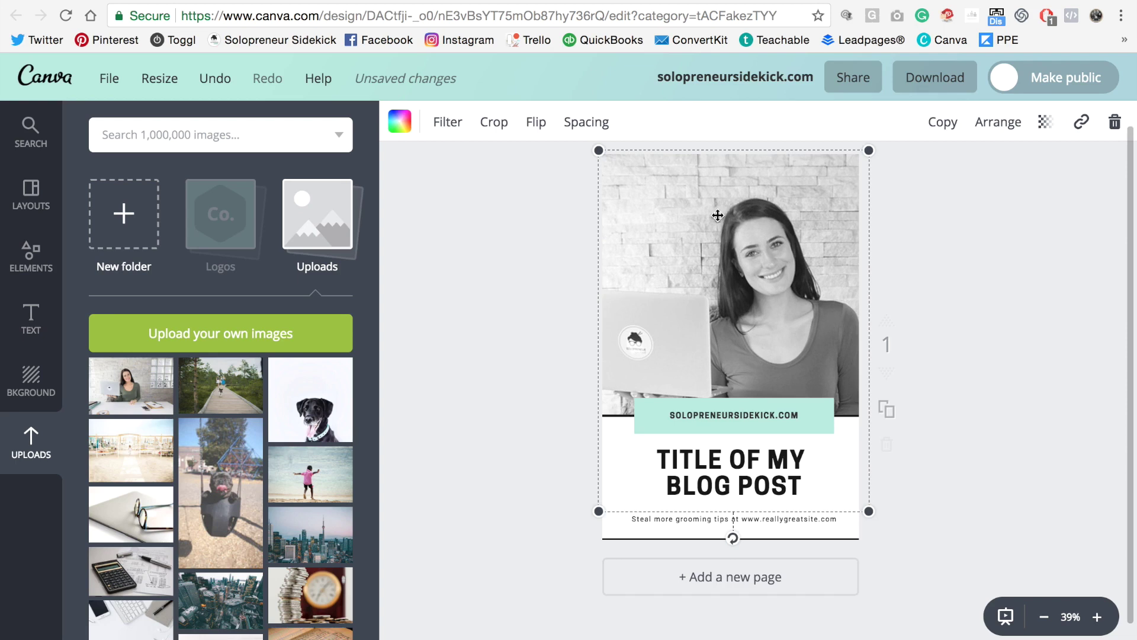
# Apply the Normal filter to return the photo to full colour
pyautogui.click(448, 124)
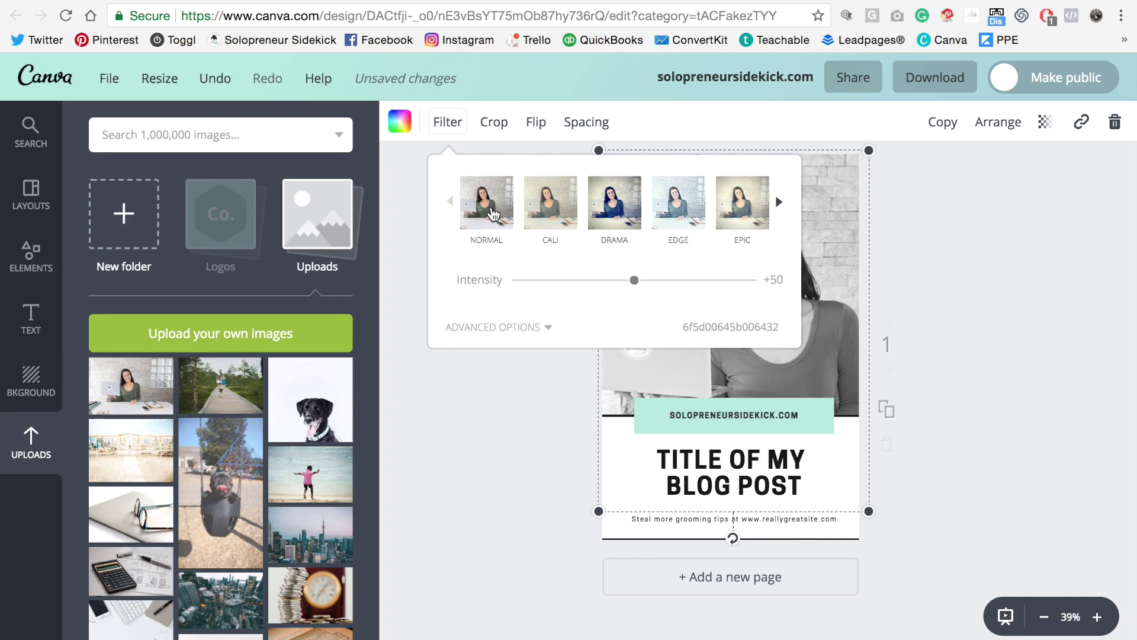
pyautogui.click(492, 214)
pyautogui.click(1029, 256)
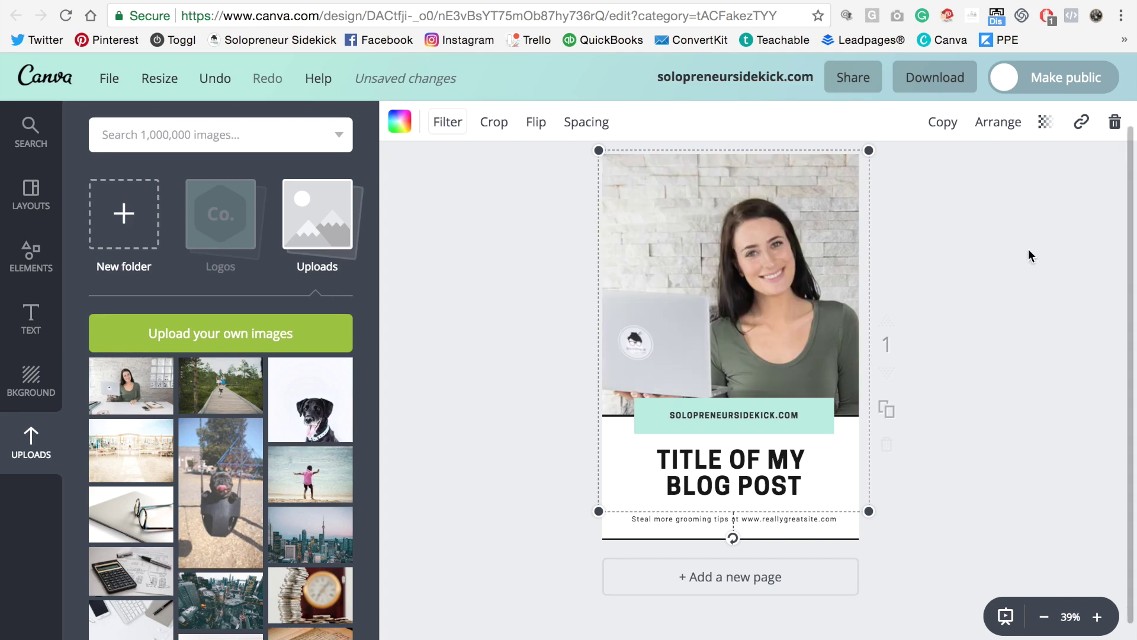
pyautogui.click(1061, 259)
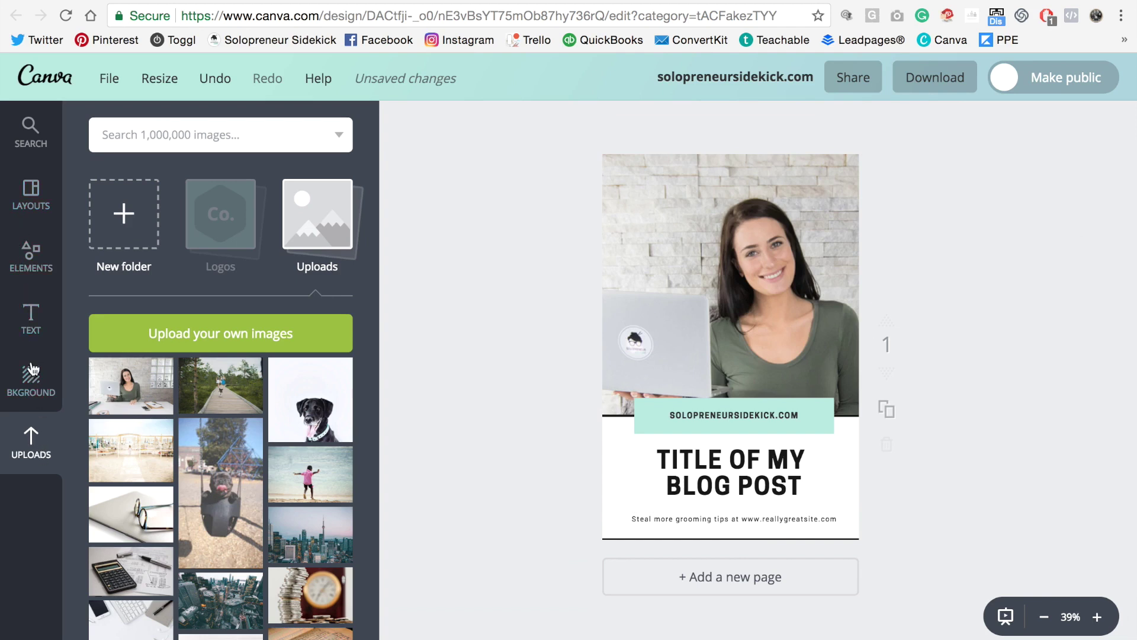
# Browse Free Photos in Elements, then search for 'laptop'
pyautogui.click(22, 265)
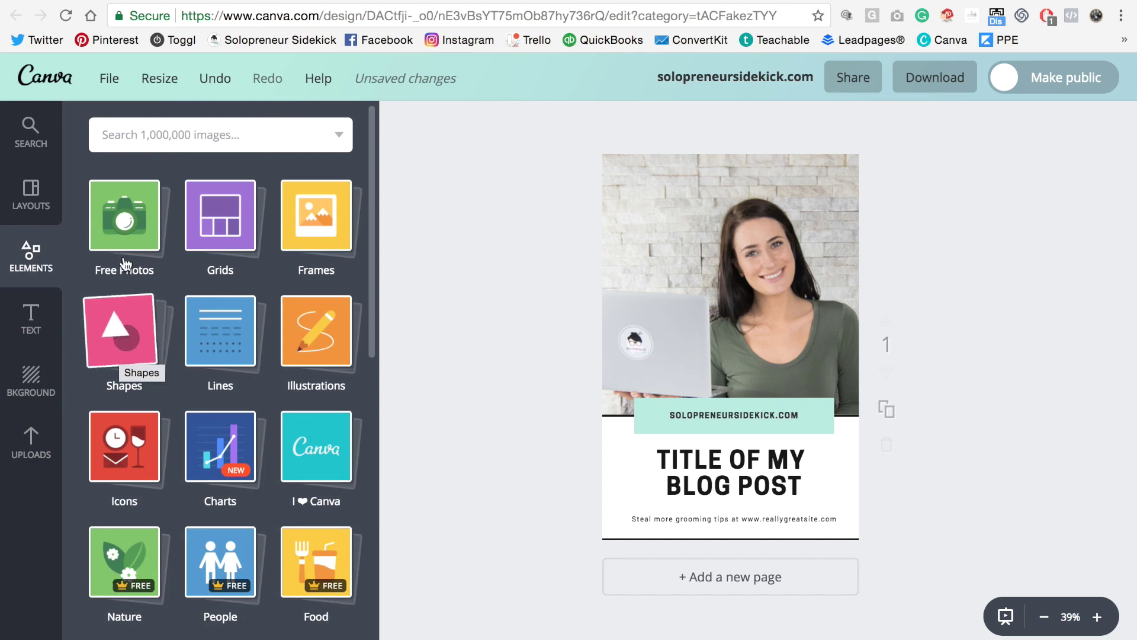
pyautogui.click(132, 233)
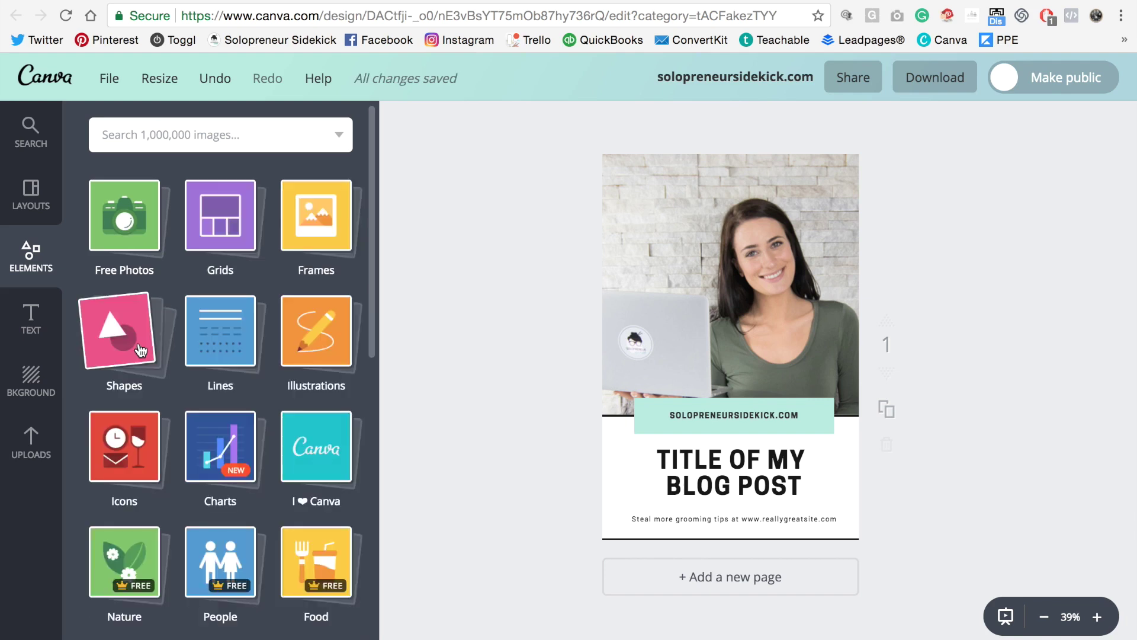
pyautogui.click(157, 144)
pyautogui.write('laptop')
pyautogui.press('Return')
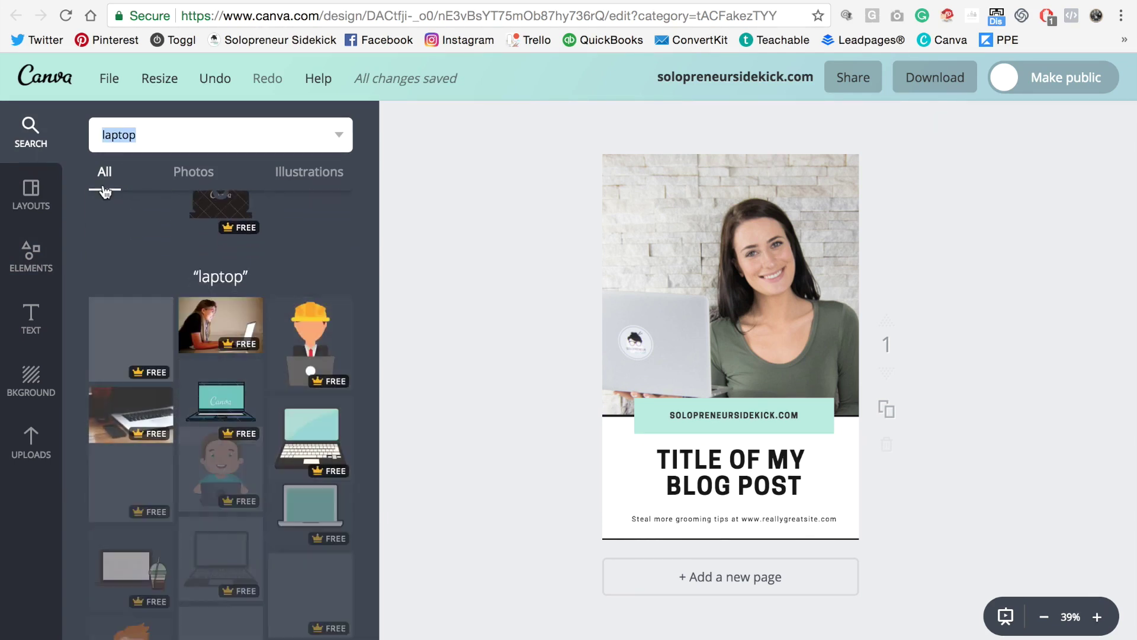
# Filter the laptop results to Photos, then switch back to All
pyautogui.click(194, 174)
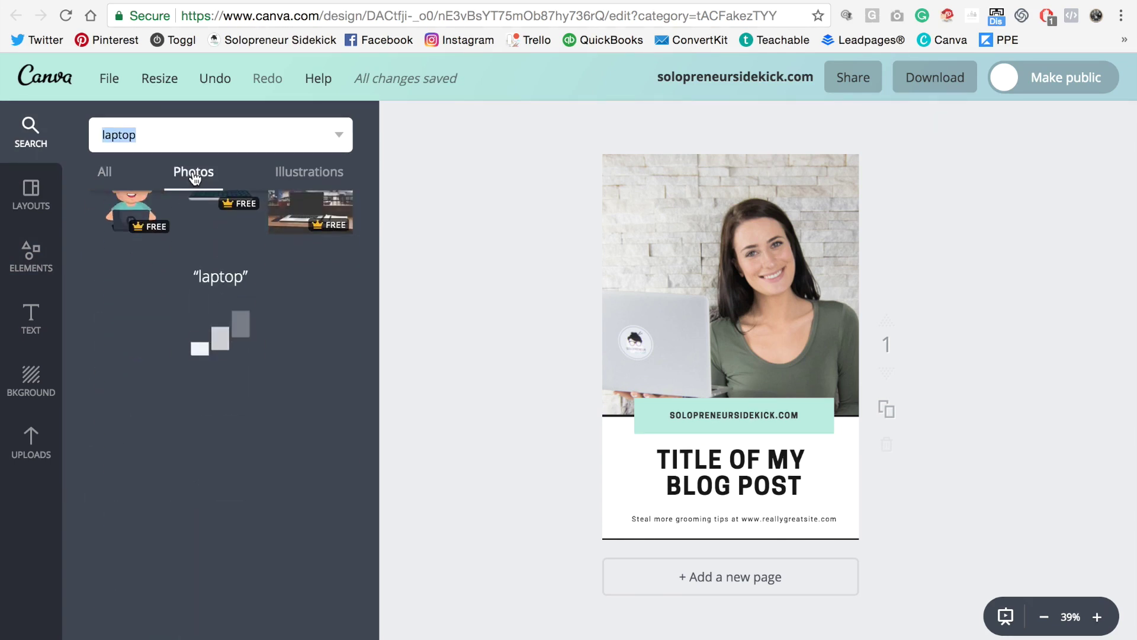
pyautogui.scroll(-1, 255, 267)
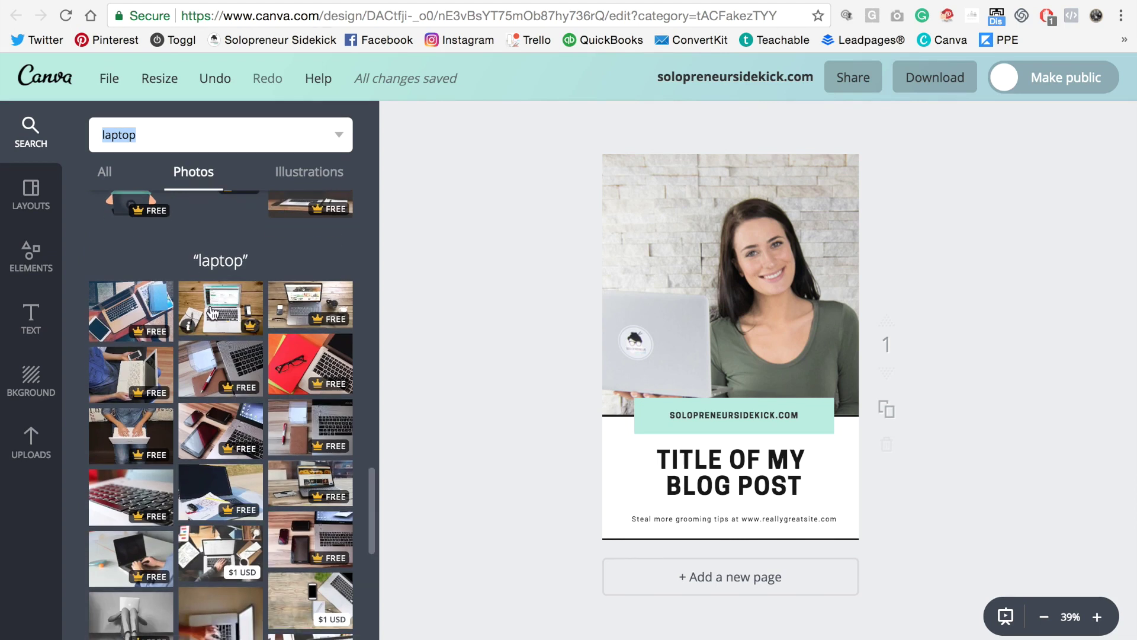
pyautogui.click(104, 173)
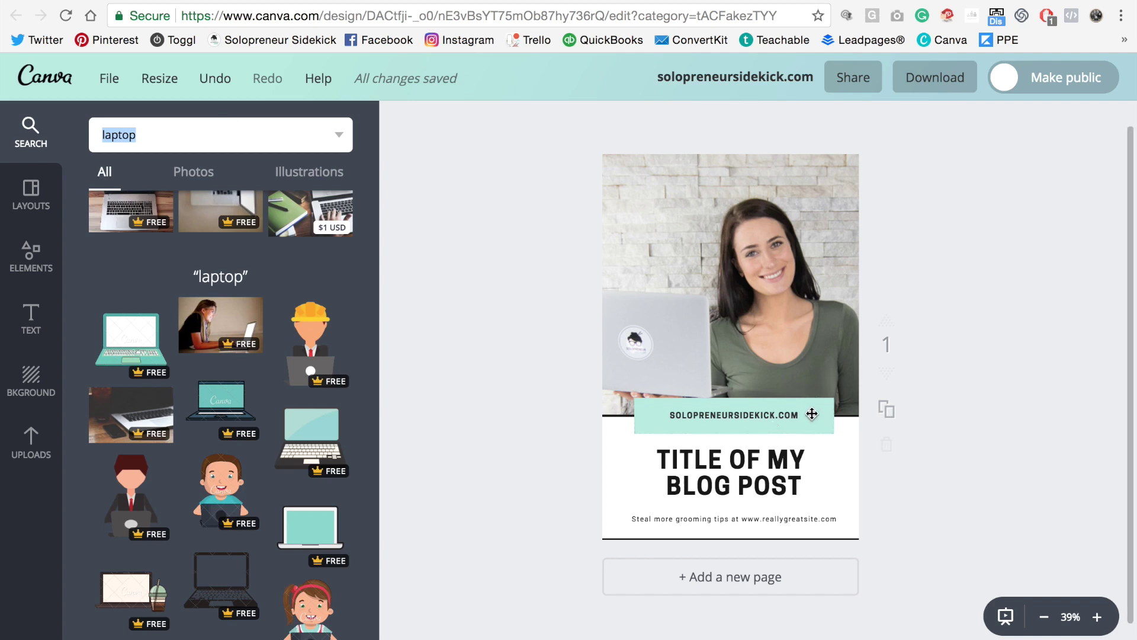
# Move the mint site-name banner onto the photo and raise the title and tagline group
pyautogui.moveTo(812, 413); pyautogui.dragTo(795, 356)
pyautogui.moveTo(509, 402); pyautogui.dragTo(756, 464)
pyautogui.click(1036, 332)
# Nudge the photo down slightly and bring the Layouts list back
pyautogui.moveTo(827, 274); pyautogui.dragTo(830, 285)
pyautogui.click(1006, 313)
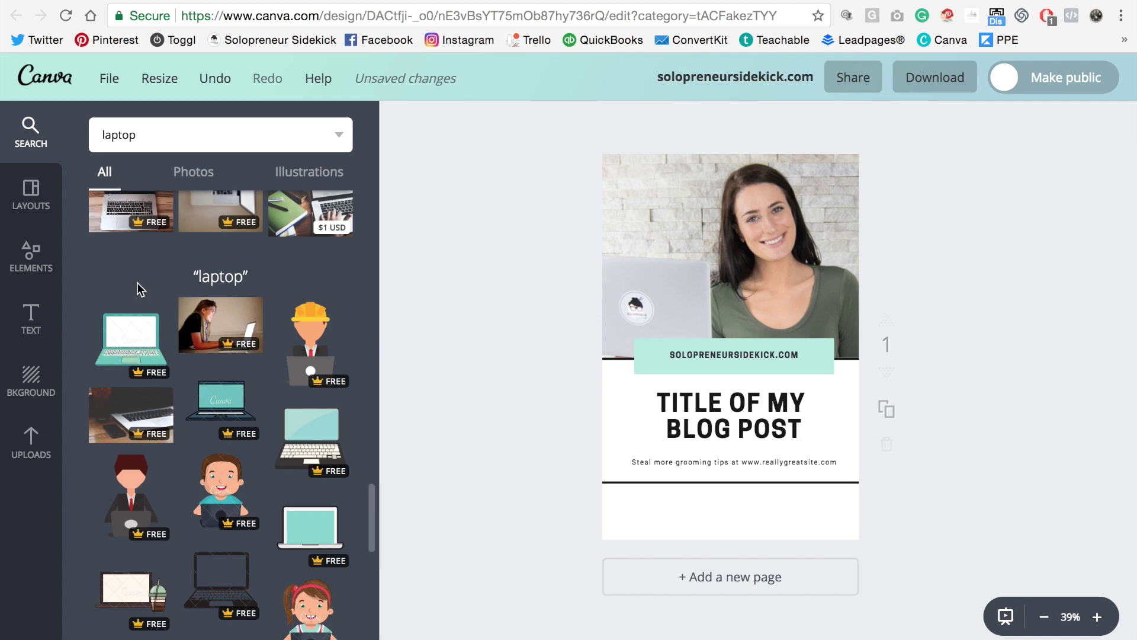
pyautogui.click(36, 202)
pyautogui.scroll(-5, 295, 382)
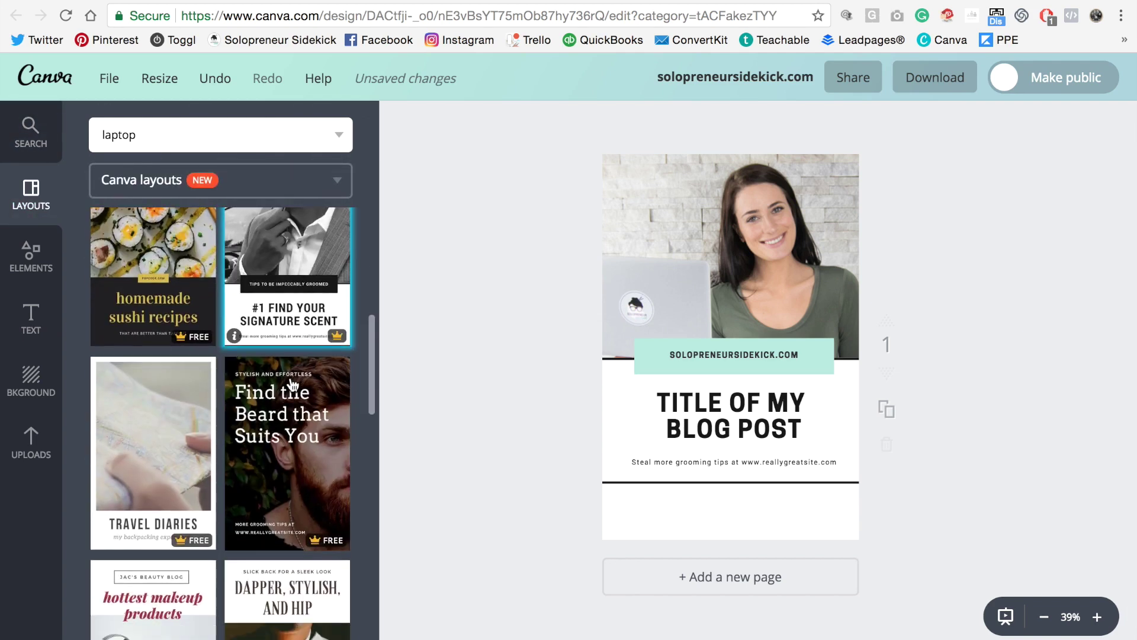